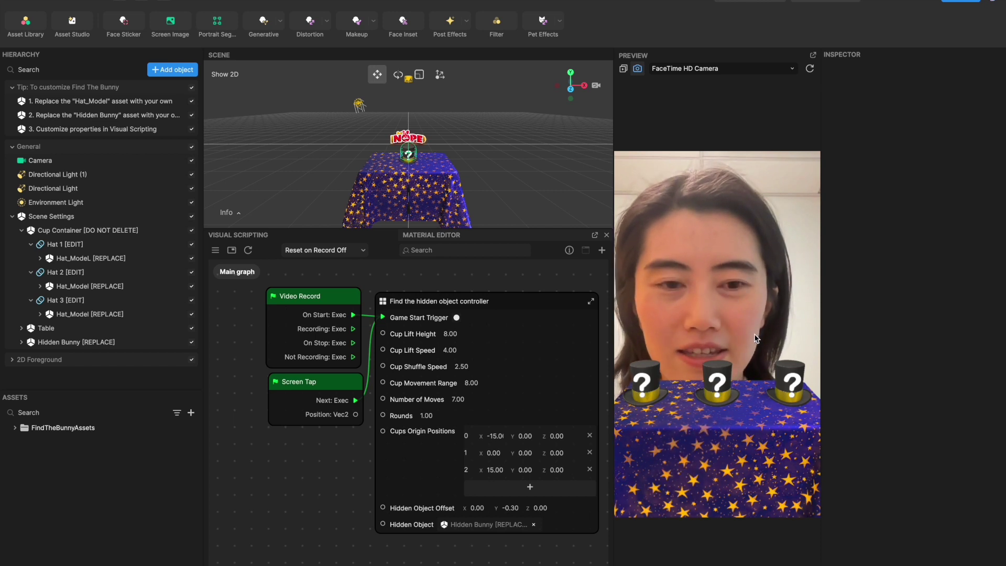
Lift the left hat in the preview to reveal the bunny under the FOUND banner
{"action": "left_click", "coordinate": [645, 389]}
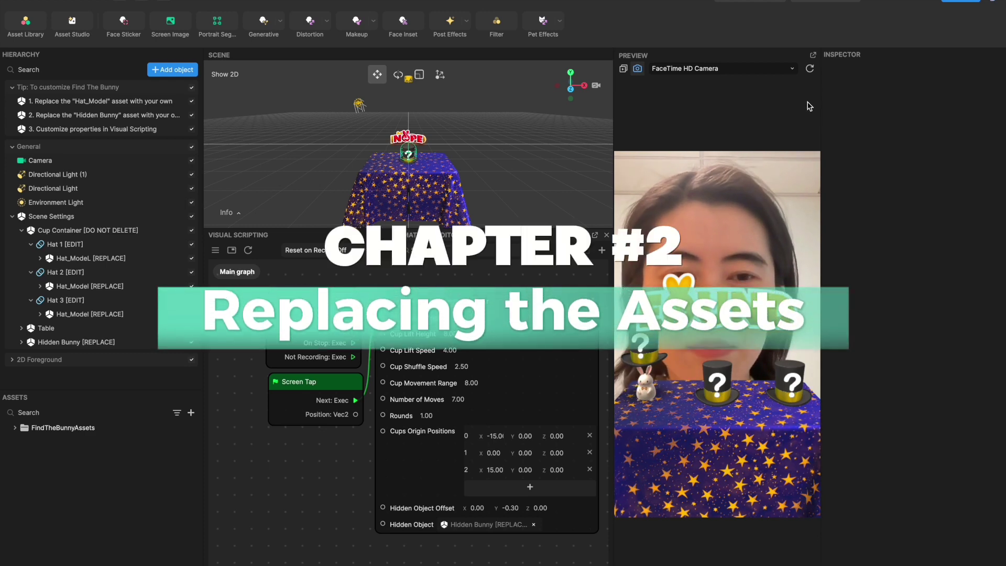
Restart the preview game and inspect the Hat 1, Hat 2 and Hat 3 settings
{"action": "left_click", "coordinate": [809, 69]}
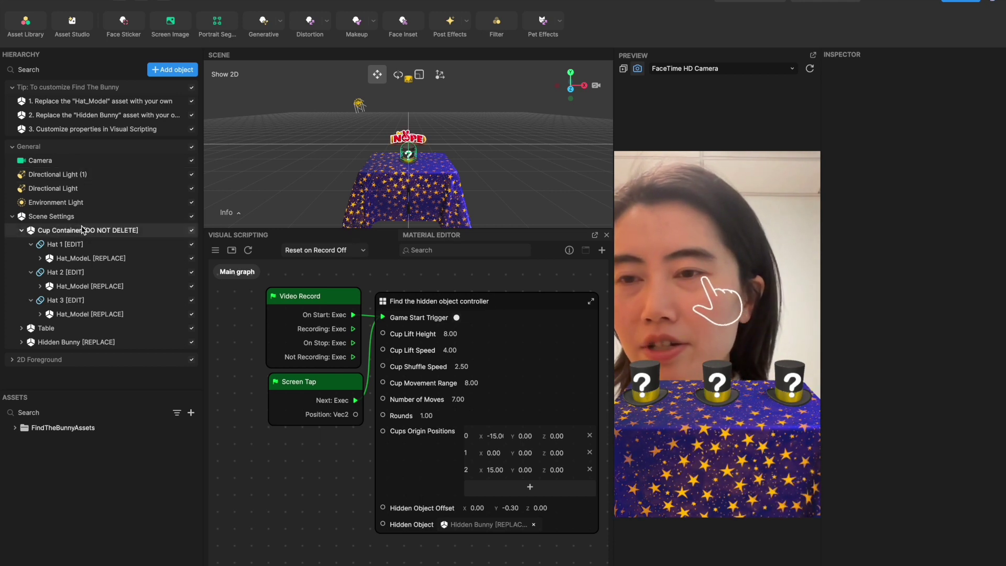
{"action": "left_click", "coordinate": [89, 246]}
{"action": "left_click", "coordinate": [89, 272]}
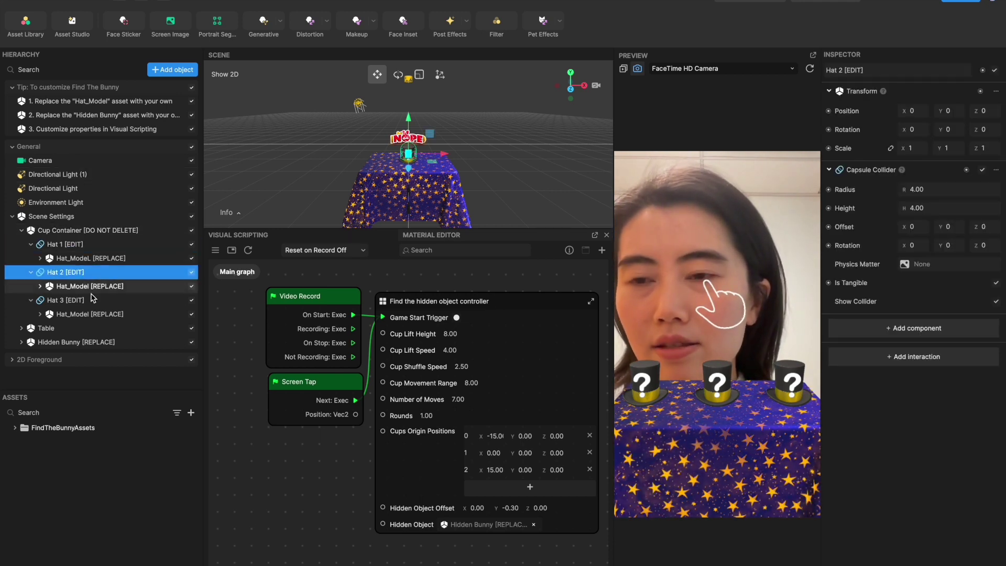
{"action": "left_click", "coordinate": [90, 301]}
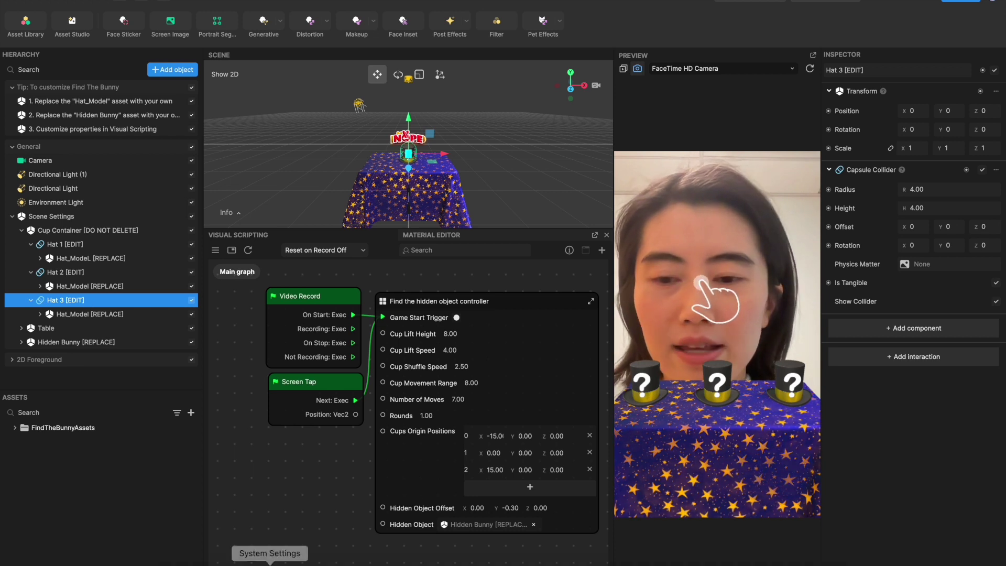
{"action": "left_click", "coordinate": [192, 413]}
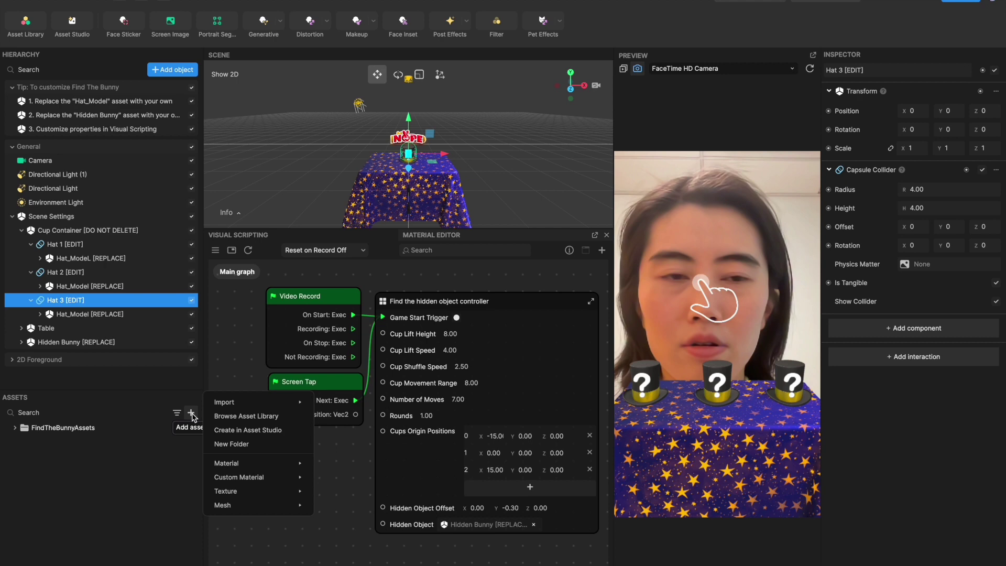
Import scene.gltf from the Plastic Cup folder into Assets and collapse its Materials folder
{"action": "mouse_move", "coordinate": [309, 406]}
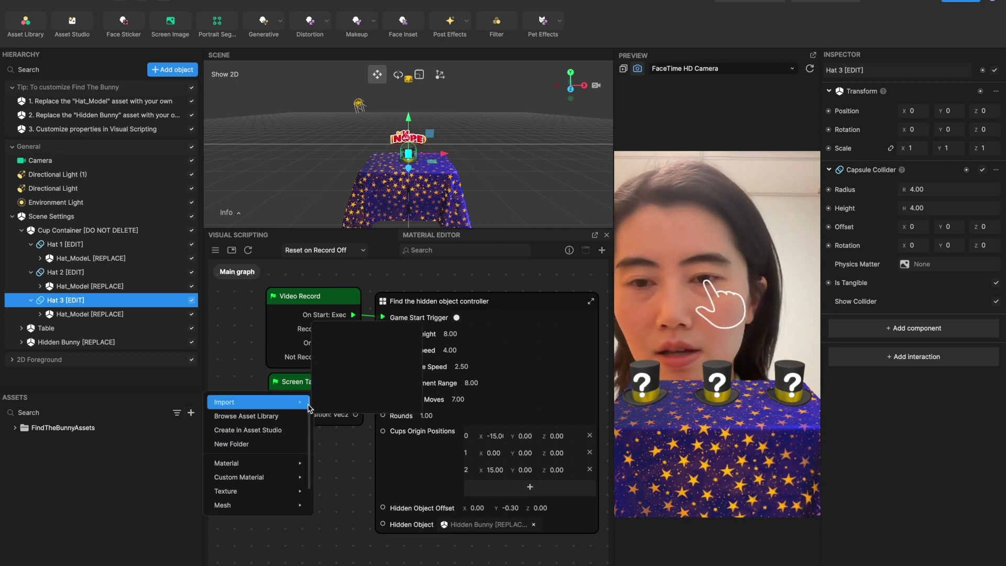
{"action": "left_click", "coordinate": [346, 332]}
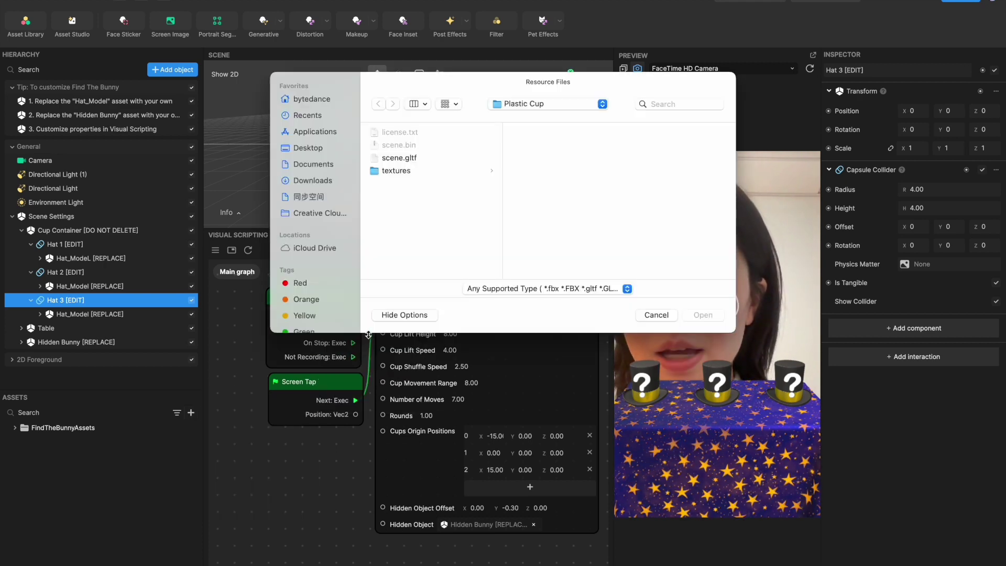
{"action": "left_click", "coordinate": [414, 159]}
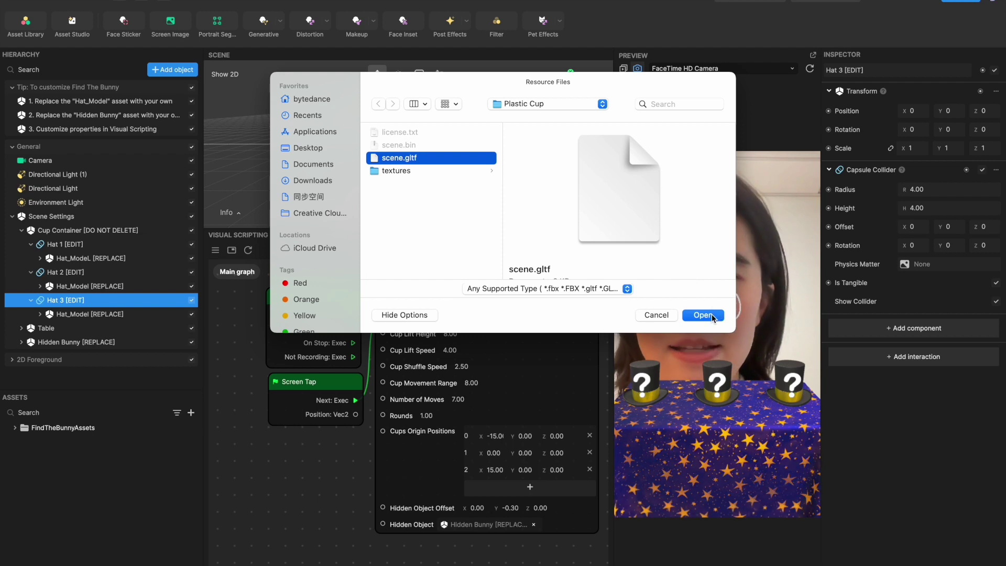
{"action": "left_click", "coordinate": [710, 314]}
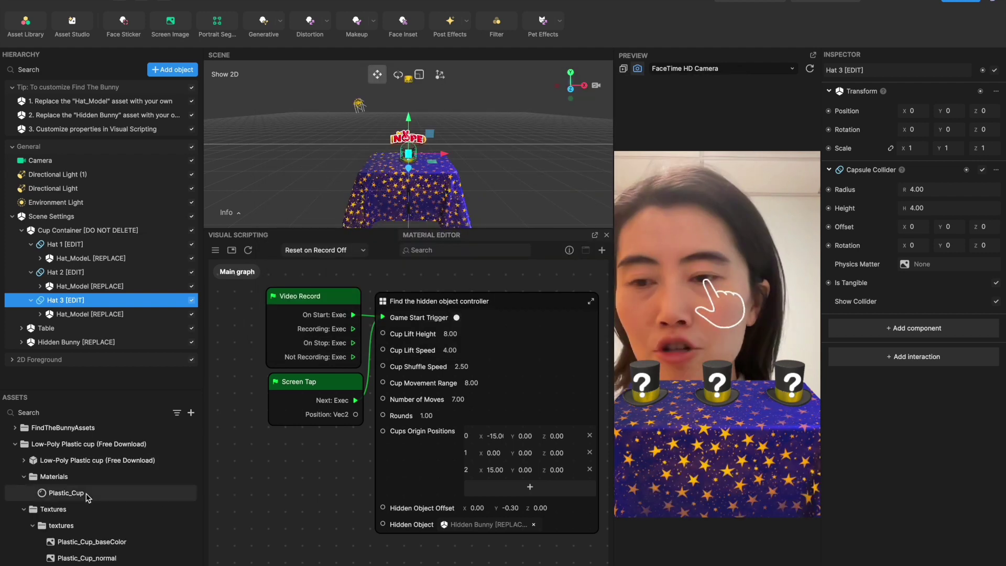
{"action": "left_click", "coordinate": [24, 477]}
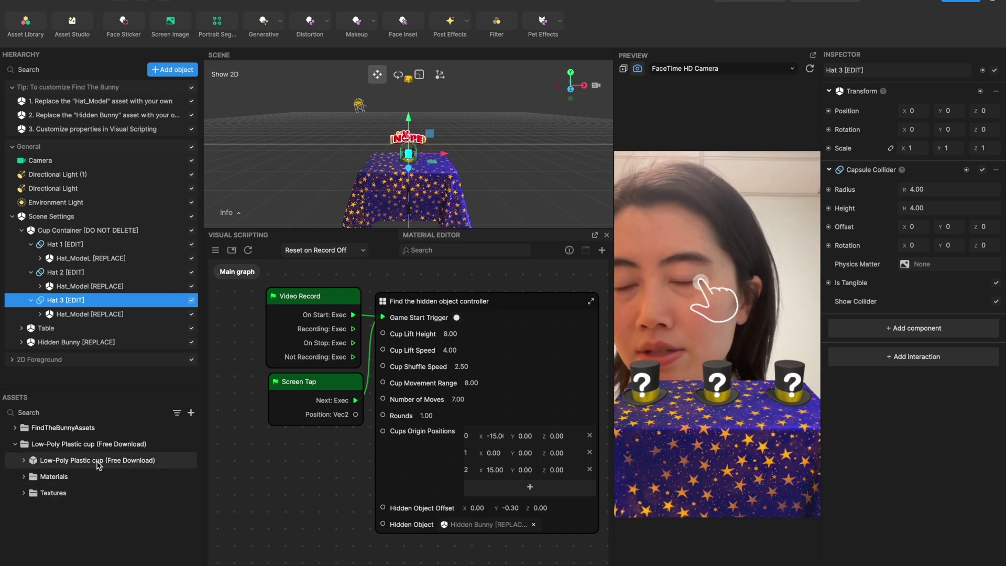
Place the plastic cup under Hat 1 and disable the original Hat_ModeL model
{"action": "left_click_drag", "start_coordinate": [97, 460], "coordinate": [63, 252]}
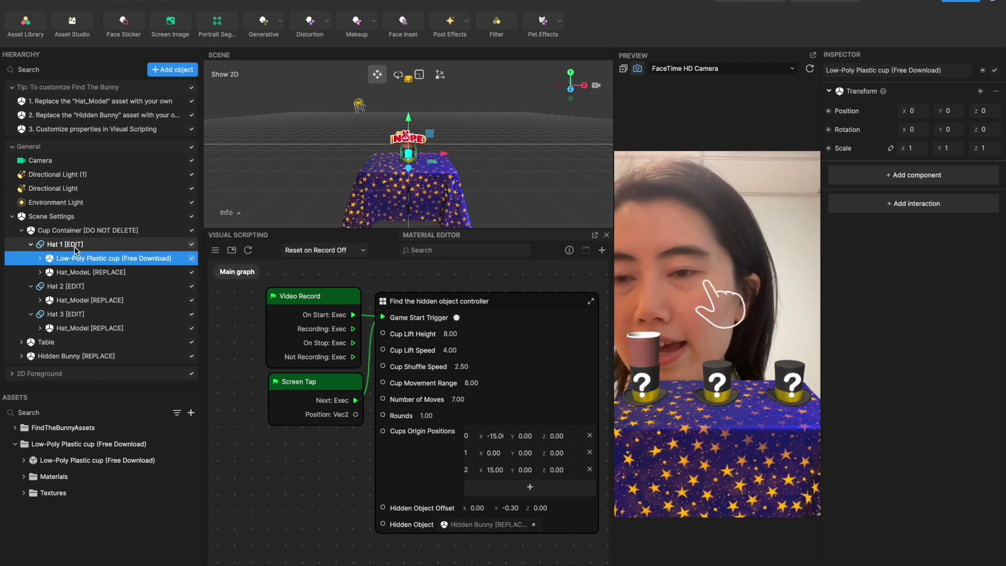
{"action": "left_click", "coordinate": [192, 273]}
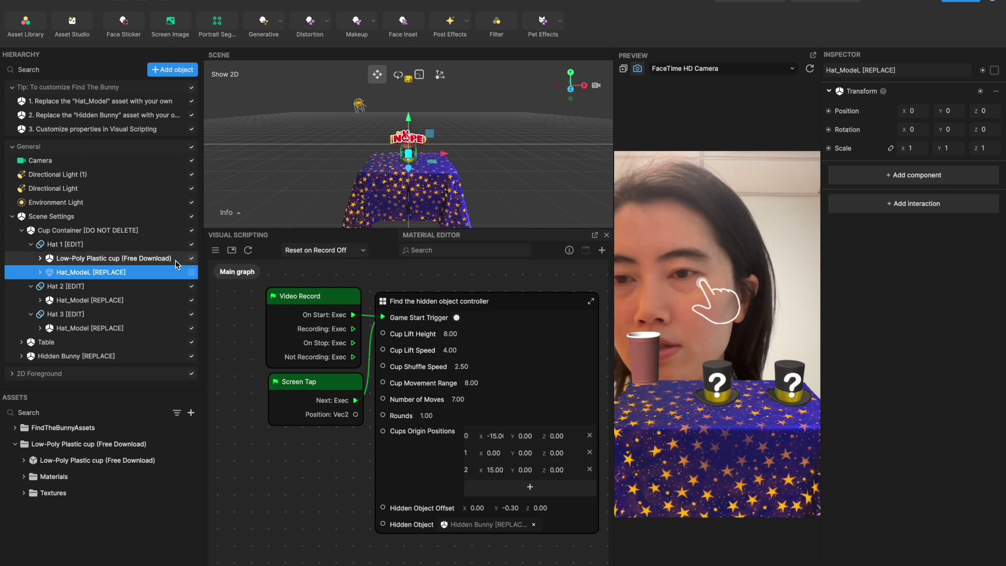
{"action": "left_click", "coordinate": [172, 259]}
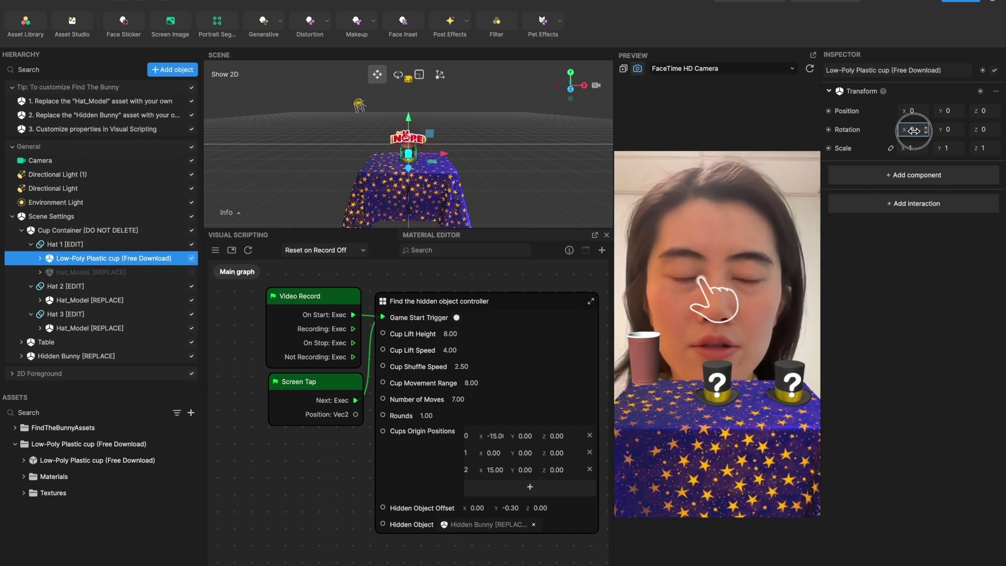
Rotate the cup 180 on X and raise its Position Y to 6
{"action": "left_click_drag", "start_coordinate": [913, 130], "coordinate": [906, 134]}
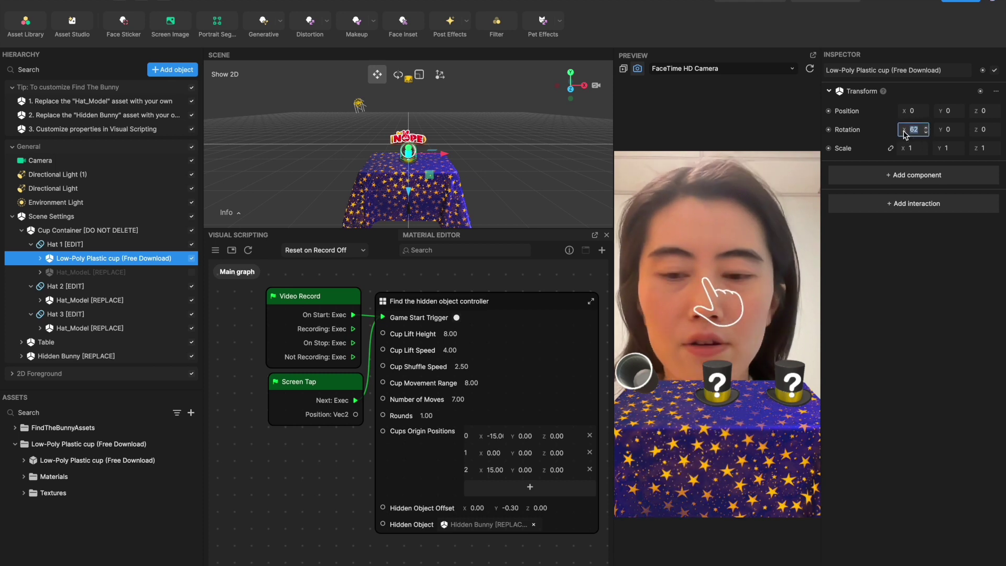
{"action": "type", "text": "180"}
{"action": "key", "text": "Return"}
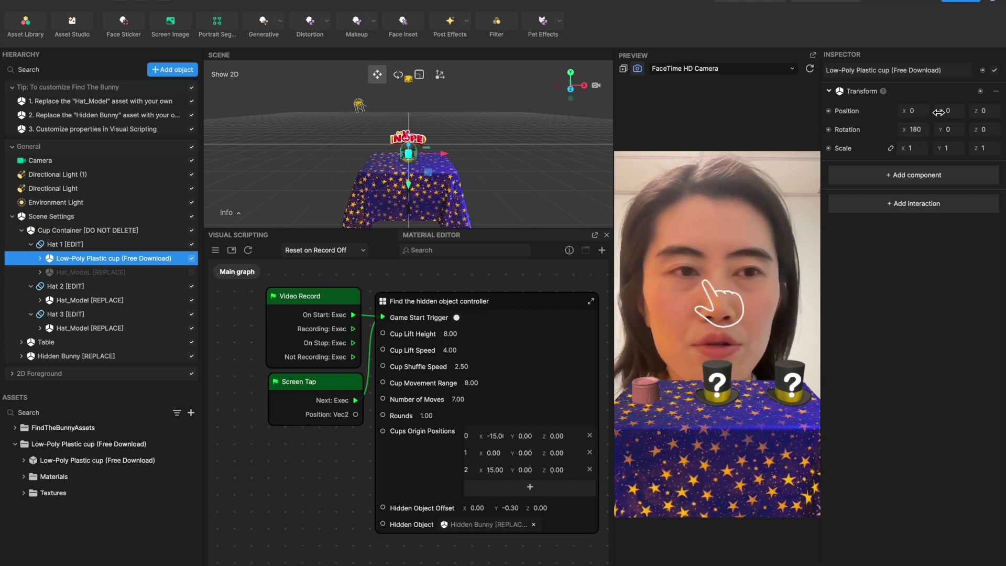
{"action": "left_click", "coordinate": [941, 111]}
{"action": "left_click_drag", "start_coordinate": [944, 111], "coordinate": [949, 112]}
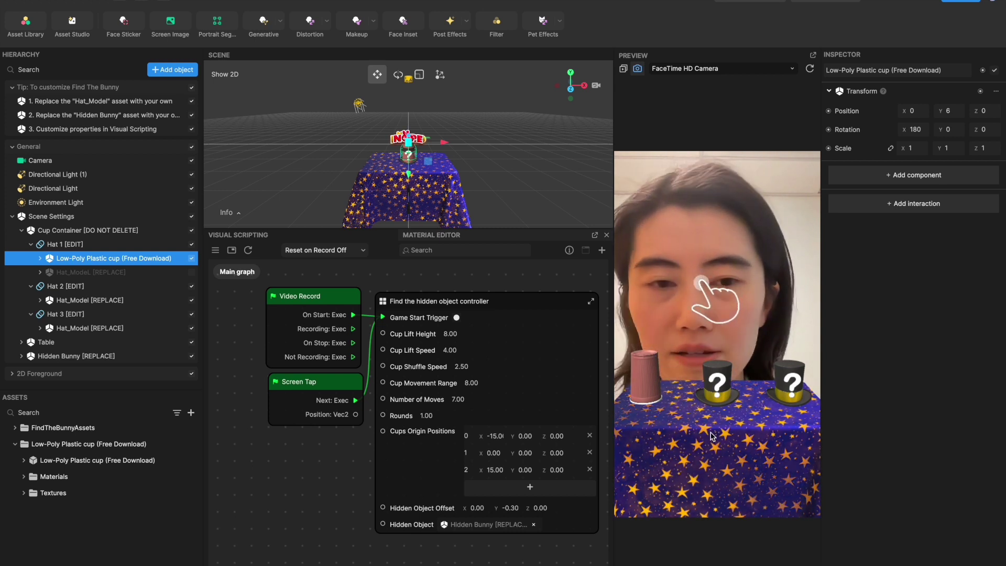
Run the preview game, then change cup origin X positions 0 and 2 to -10 and 10
{"action": "left_click", "coordinate": [731, 314]}
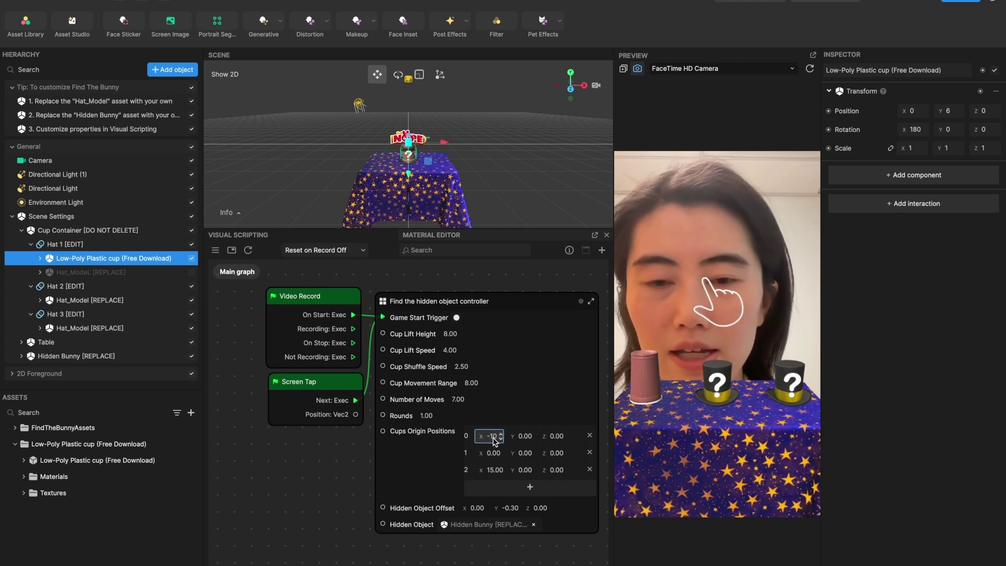
{"action": "left_click", "coordinate": [494, 472]}
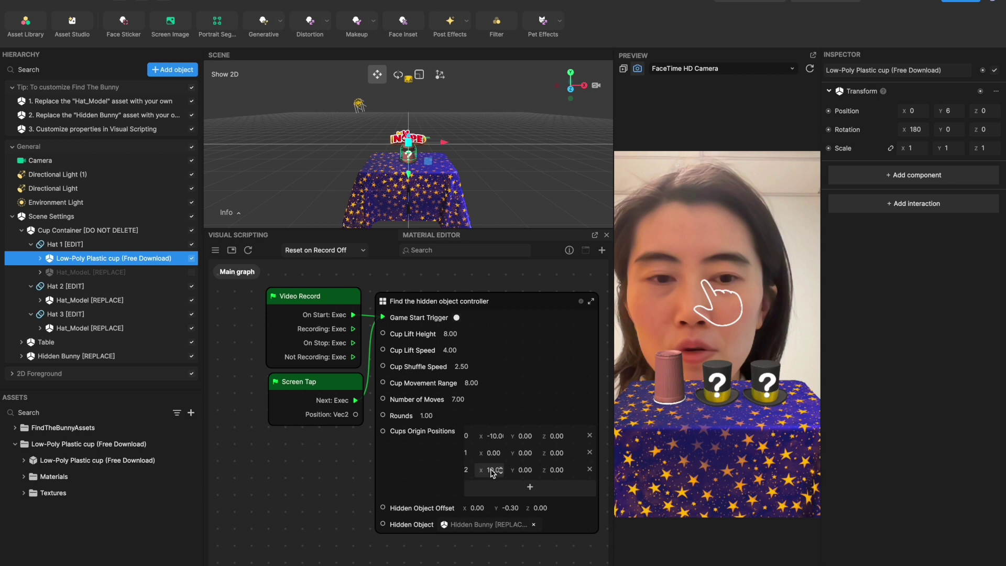
{"action": "left_click", "coordinate": [58, 315]}
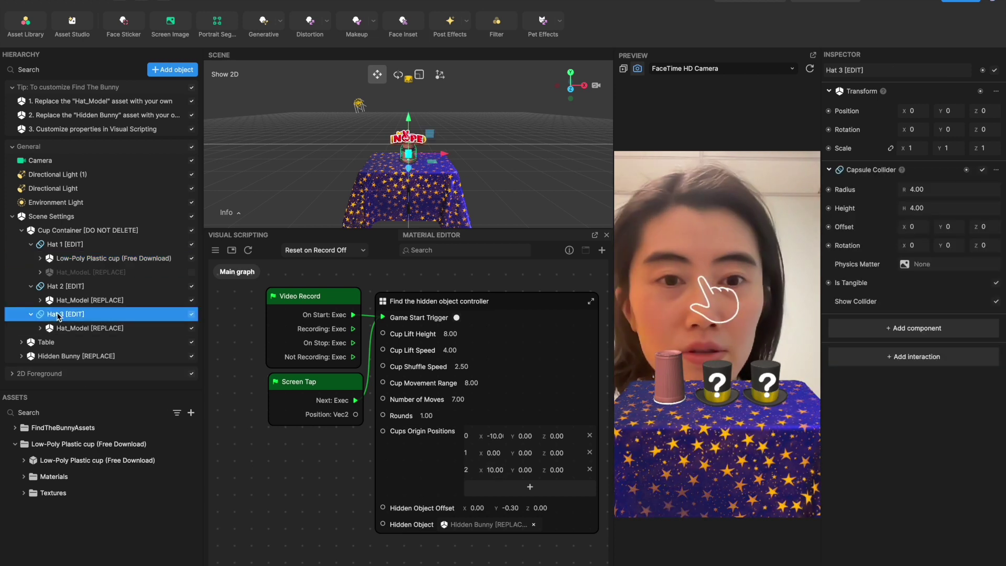
Duplicate Hat 3 as a fourth hat and add a fourth cup origin position entry
{"action": "right_click", "coordinate": [58, 316]}
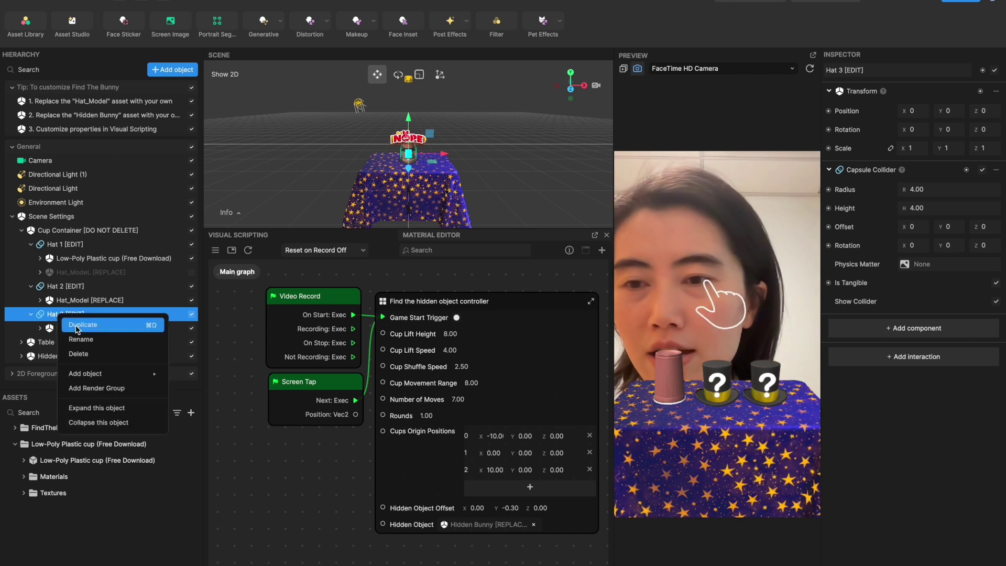
{"action": "left_click", "coordinate": [76, 326]}
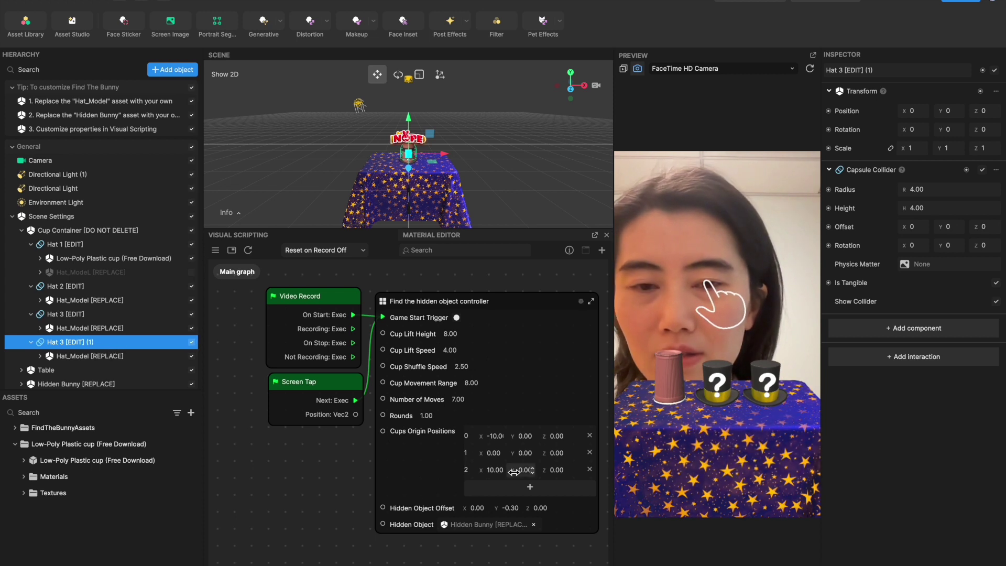
{"action": "left_click", "coordinate": [530, 489]}
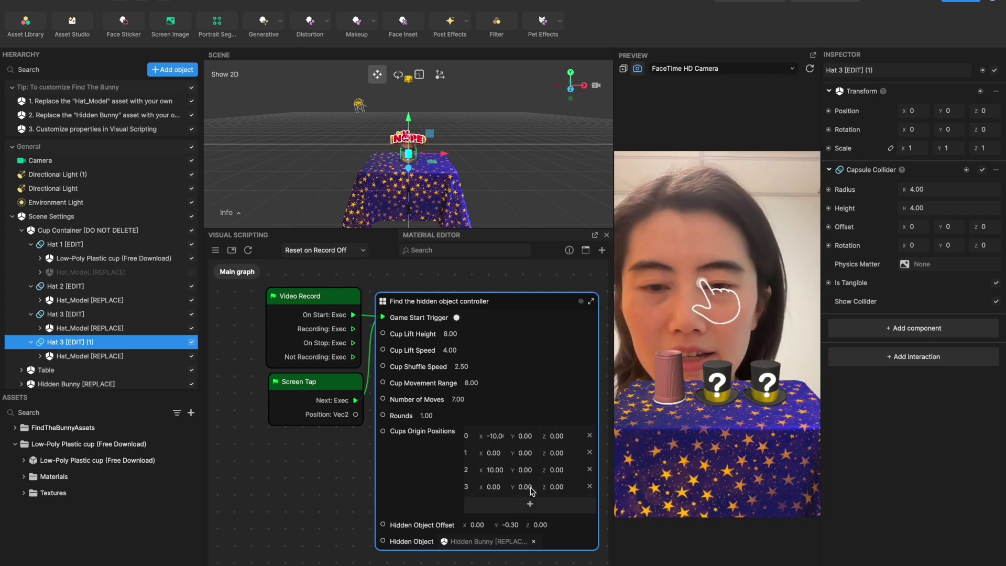
Set the four cup origin X positions to -15, -6, 6 and 15
{"action": "left_click", "coordinate": [492, 441]}
{"action": "type", "text": "-"}
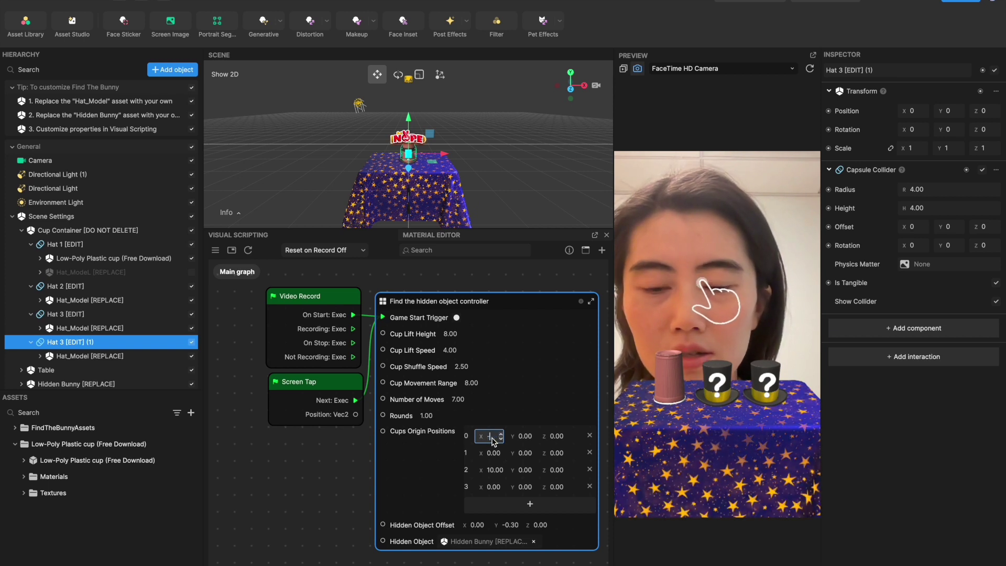
{"action": "type", "text": "15-6"}
{"action": "left_click", "coordinate": [493, 470]}
{"action": "type", "text": "6"}
{"action": "left_click", "coordinate": [490, 487]}
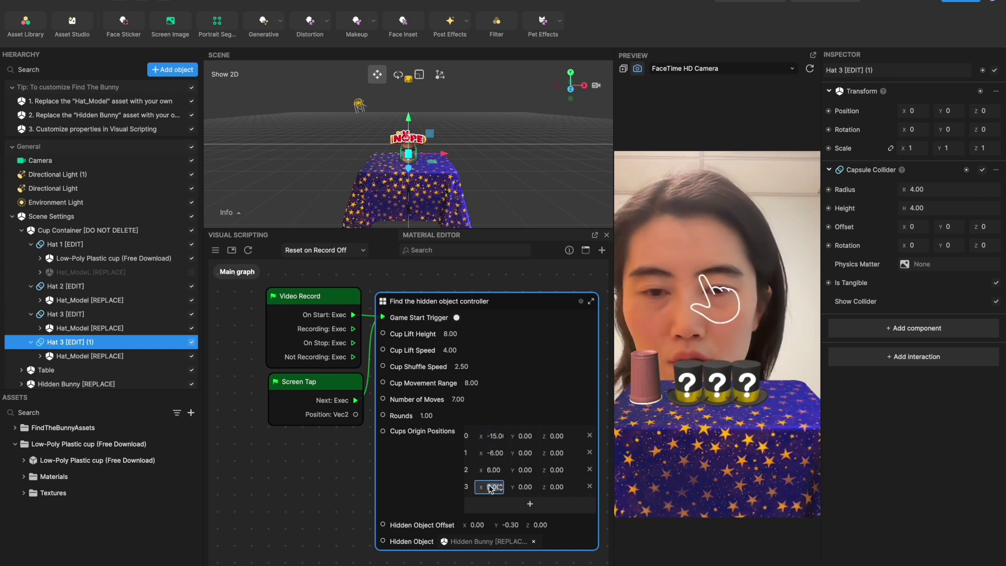
{"action": "type", "text": "15"}
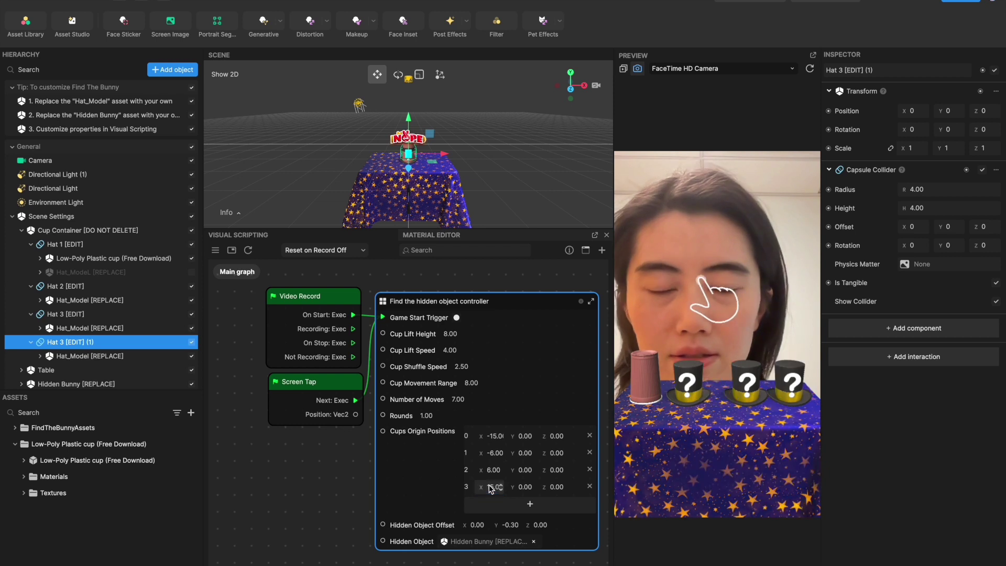
{"action": "key", "text": "Return"}
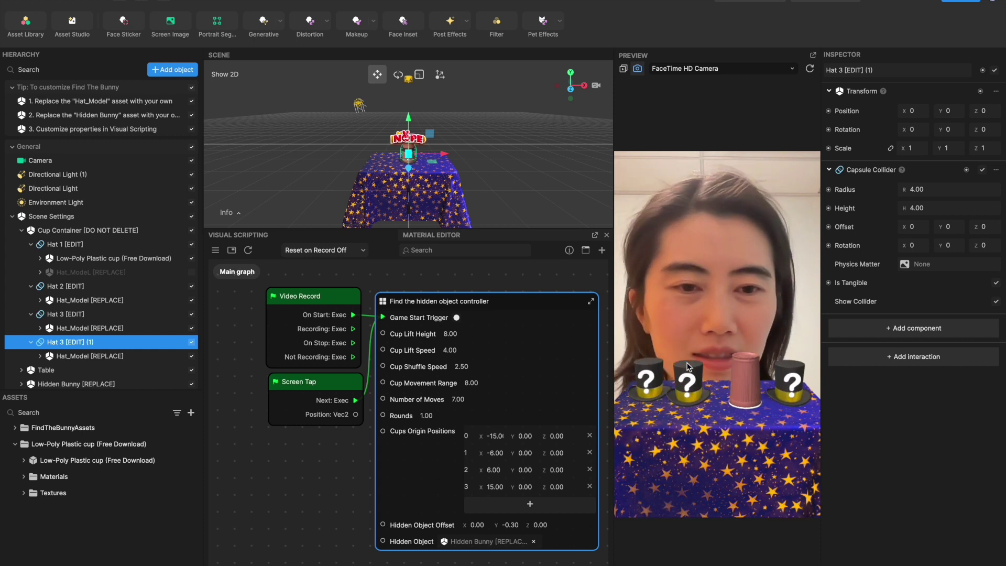
{"action": "left_click", "coordinate": [795, 389]}
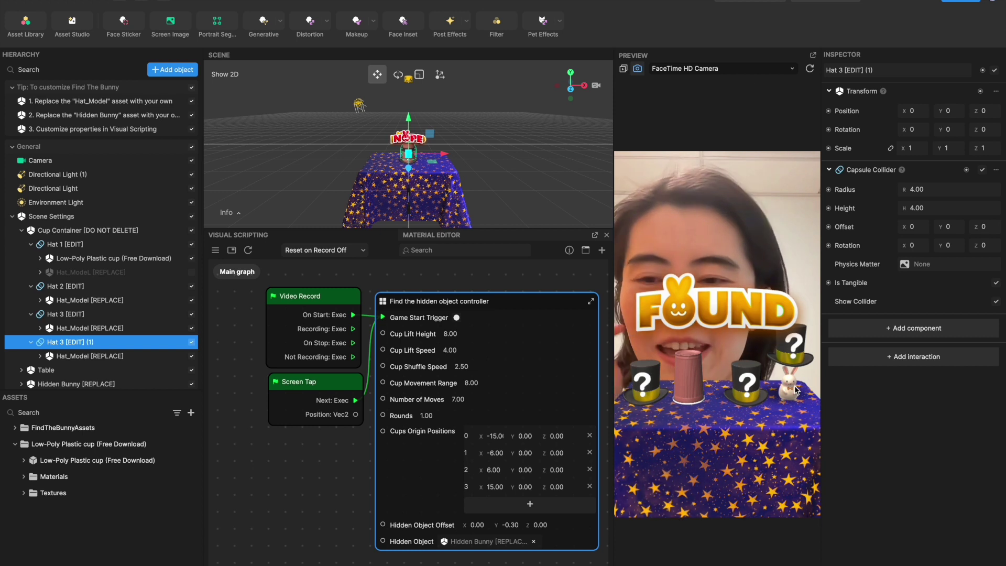
{"action": "left_click", "coordinate": [810, 71]}
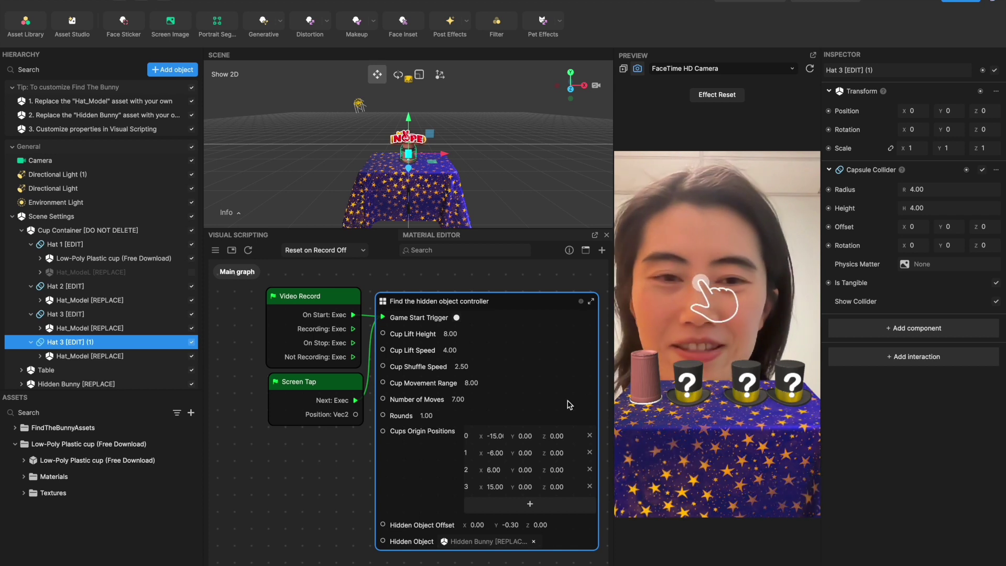
{"action": "left_click", "coordinate": [696, 398]}
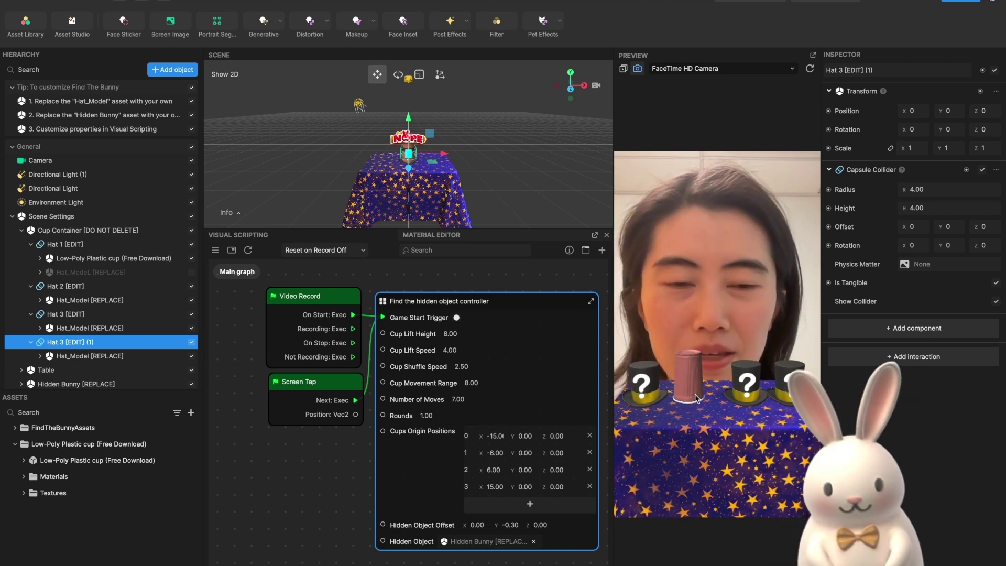
{"action": "left_click", "coordinate": [810, 69]}
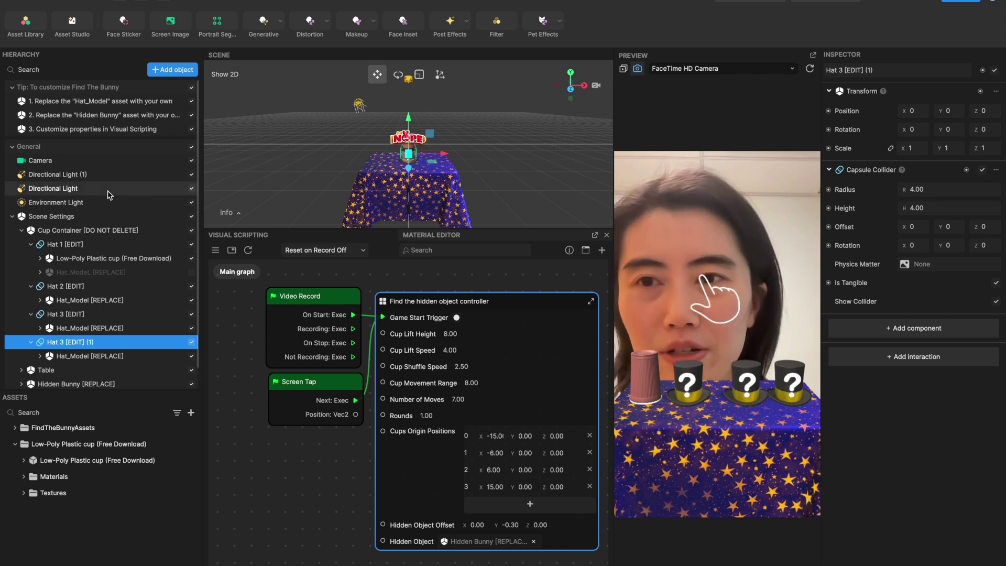
Add a 3D Sphere object to the scene and select the Hidden Bunny object
{"action": "scroll", "coordinate": [104, 184], "scroll_direction": "down", "scroll_amount": 1}
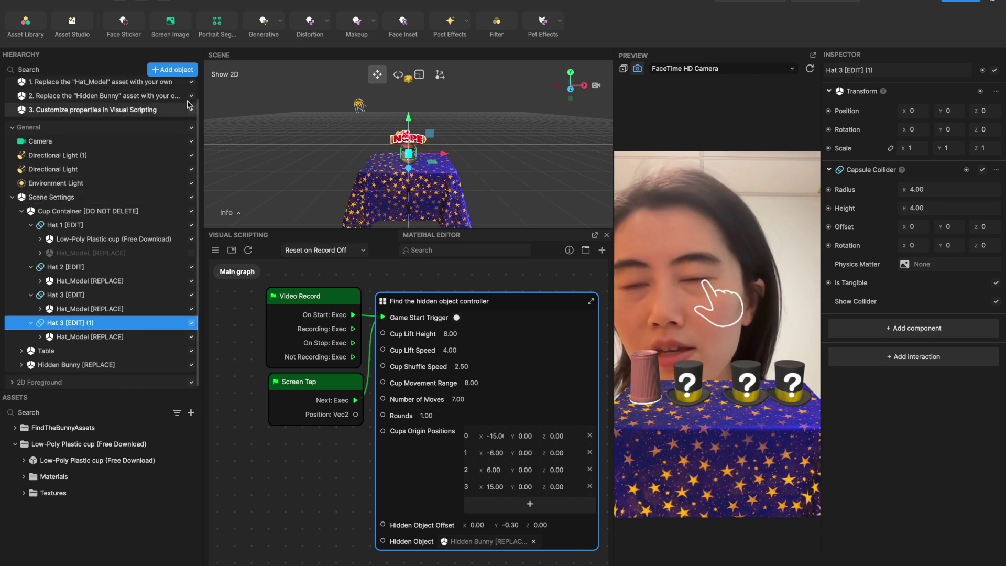
{"action": "left_click", "coordinate": [172, 69]}
{"action": "left_click", "coordinate": [269, 168]}
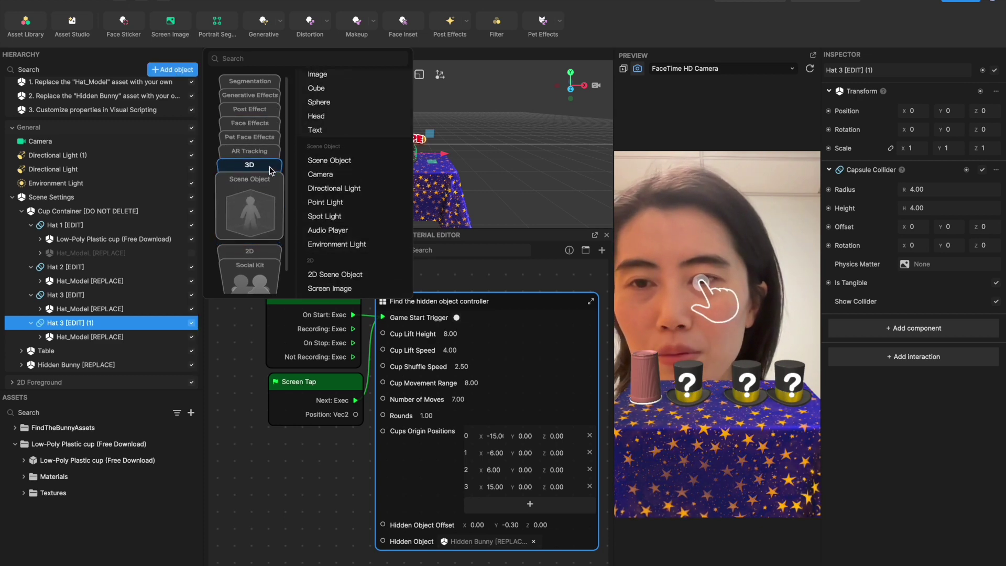
{"action": "left_click", "coordinate": [336, 180]}
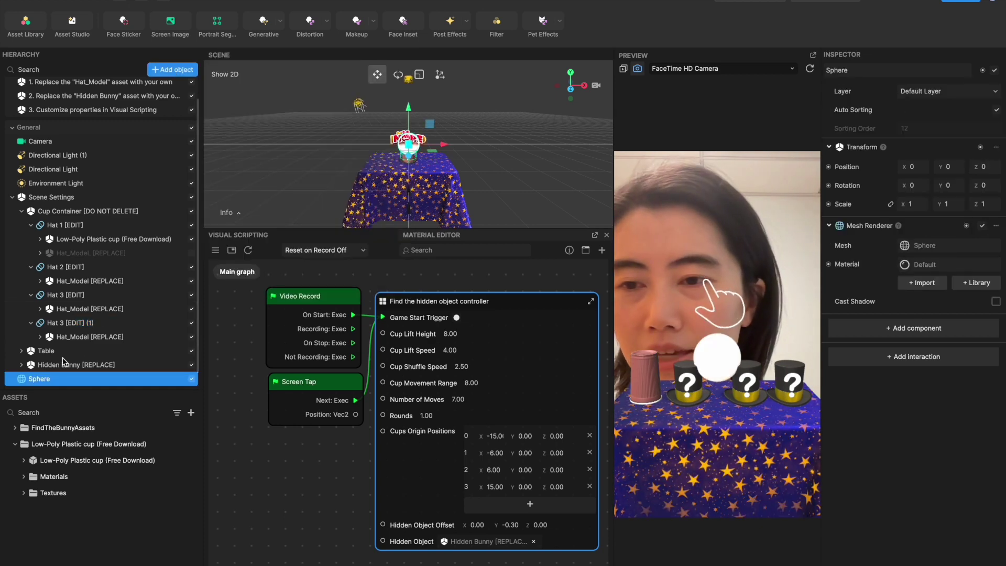
{"action": "scroll", "coordinate": [63, 361], "scroll_direction": "down", "scroll_amount": 1}
{"action": "left_click", "coordinate": [87, 355]}
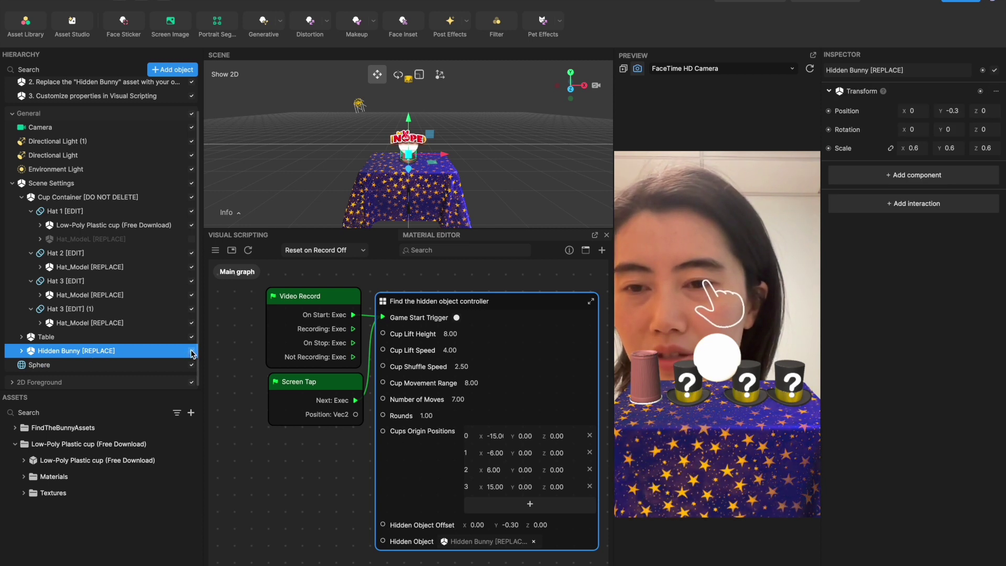
Assign the Sphere to the controller's Hidden Object field, confirming it in the Scene picker
{"action": "left_click", "coordinate": [119, 367]}
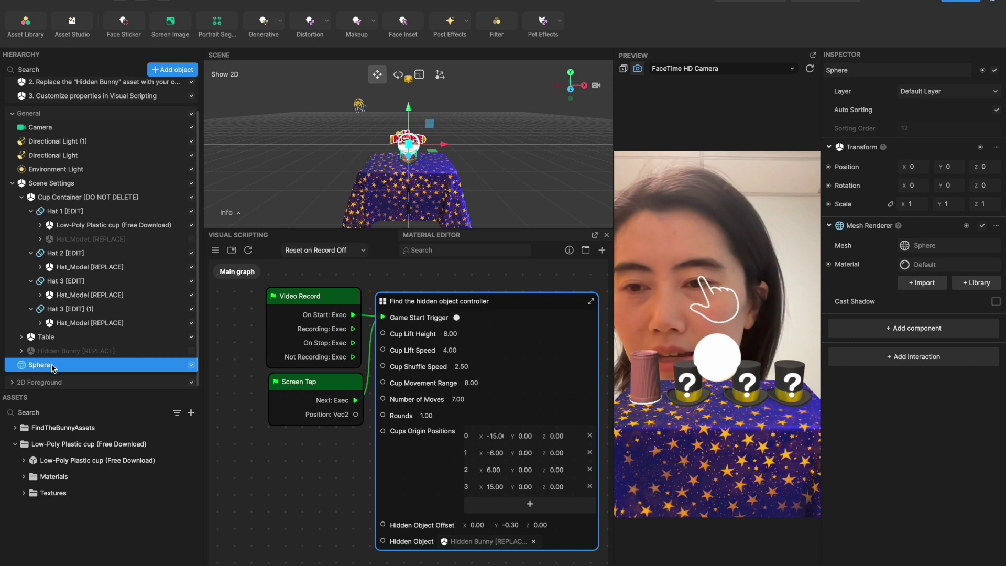
{"action": "left_click_drag", "start_coordinate": [52, 368], "coordinate": [279, 477]}
{"action": "left_click_drag", "start_coordinate": [433, 529], "coordinate": [459, 542]}
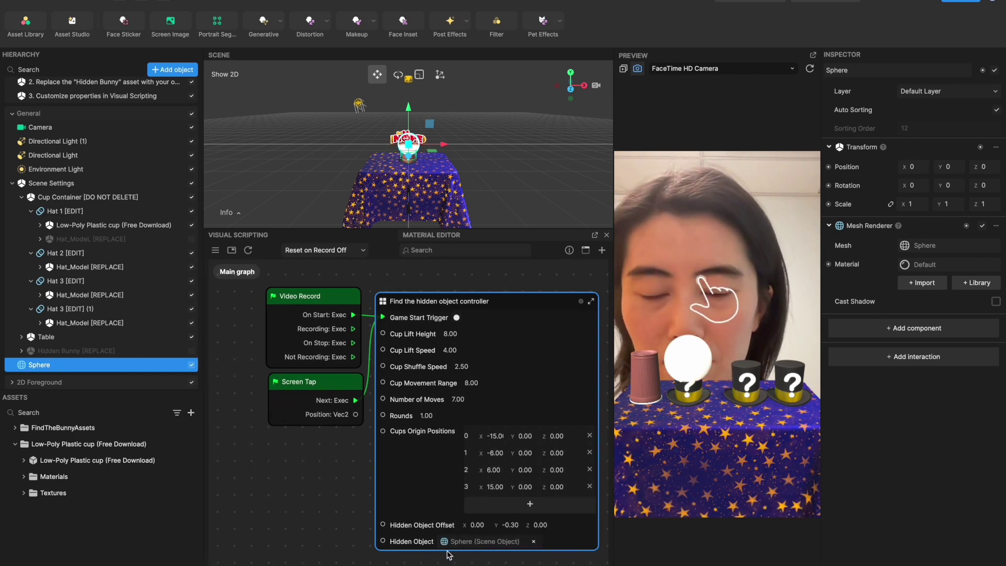
{"action": "scroll", "coordinate": [449, 555], "scroll_direction": "down", "scroll_amount": 3}
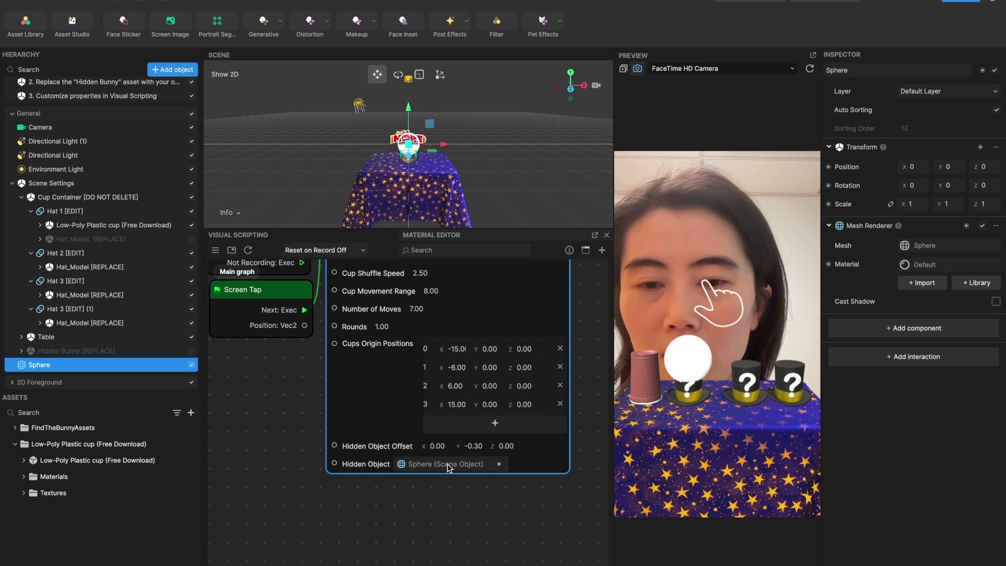
{"action": "left_click", "coordinate": [448, 464]}
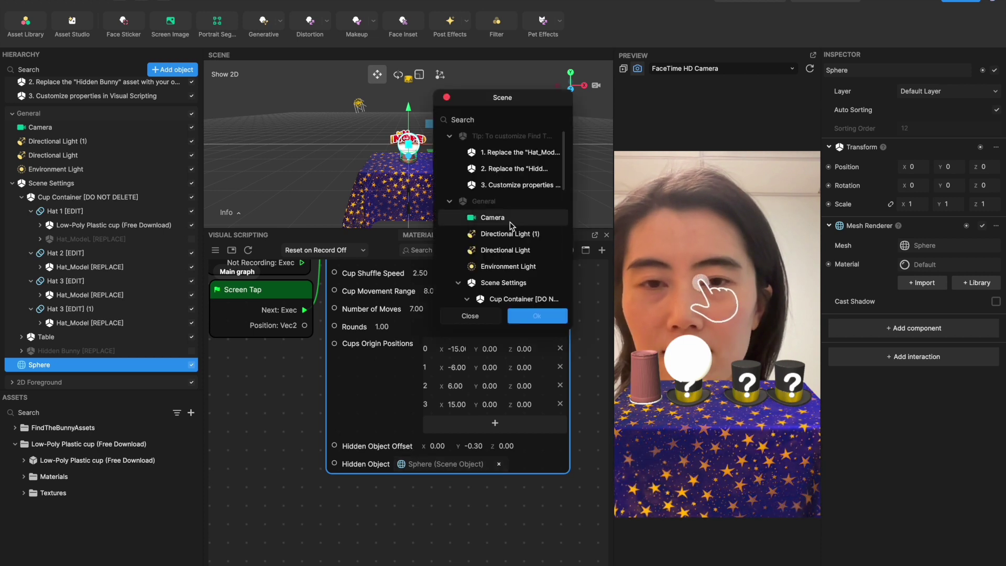
{"action": "scroll", "coordinate": [511, 225], "scroll_direction": "down", "scroll_amount": 5}
{"action": "scroll", "coordinate": [511, 225], "scroll_direction": "up", "scroll_amount": 2}
{"action": "left_click", "coordinate": [495, 287]}
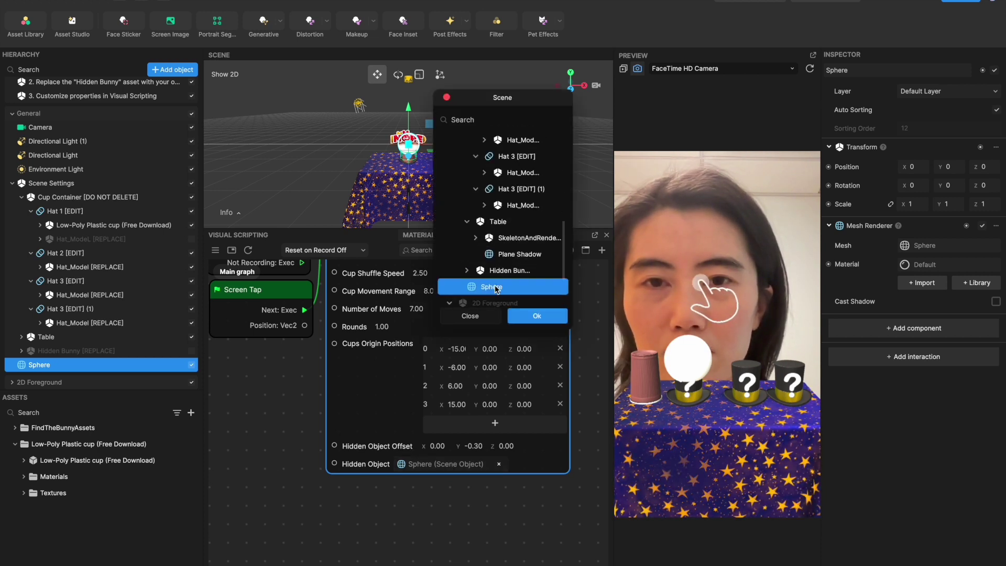
{"action": "left_click", "coordinate": [537, 316]}
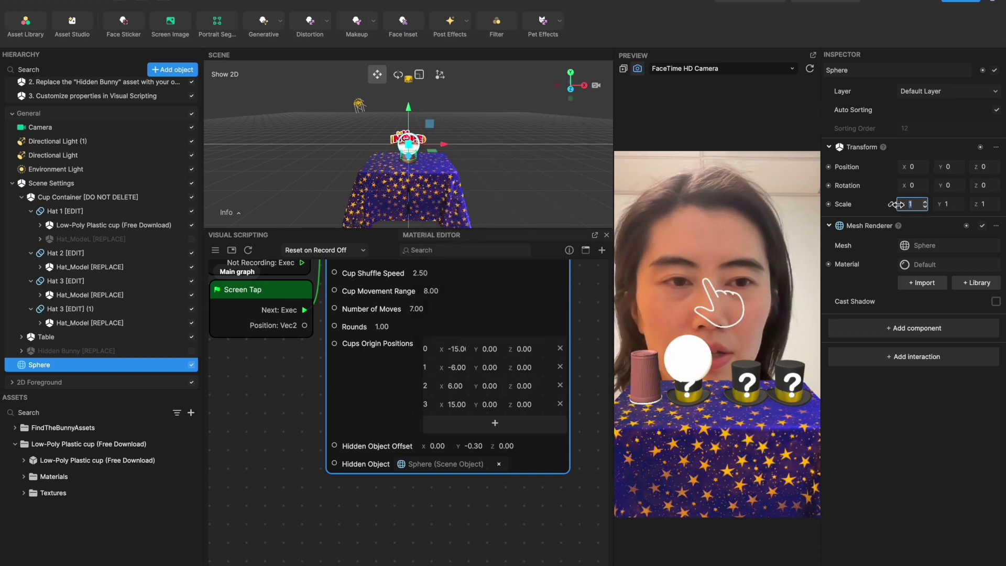
Scale the Sphere to 0.5 on X, Y and Z
{"action": "type", "text": "0.5"}
{"action": "key", "text": "Tab"}
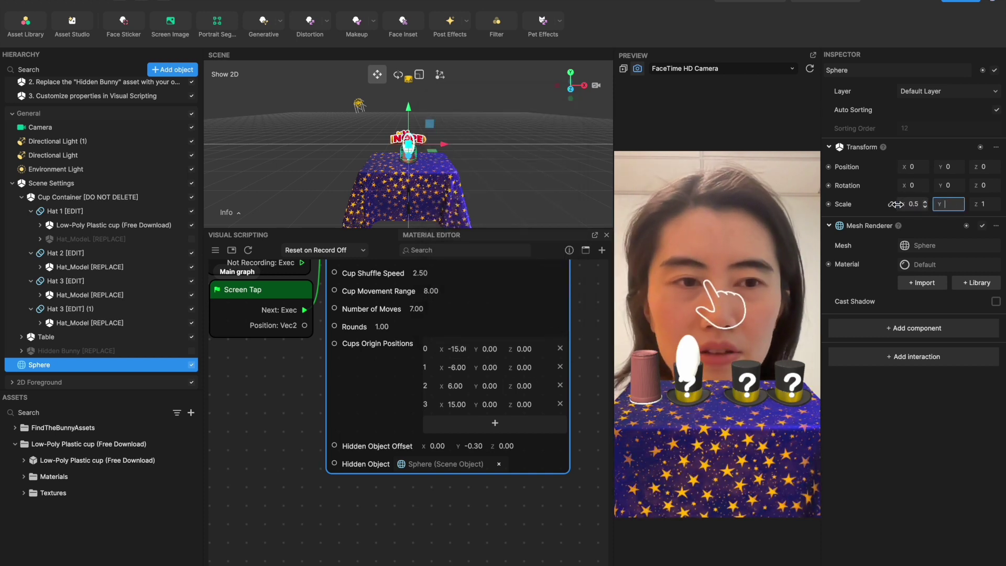
{"action": "type", "text": "0.5"}
{"action": "key", "text": "Tab"}
{"action": "type", "text": "0.5"}
{"action": "key", "text": "Return"}
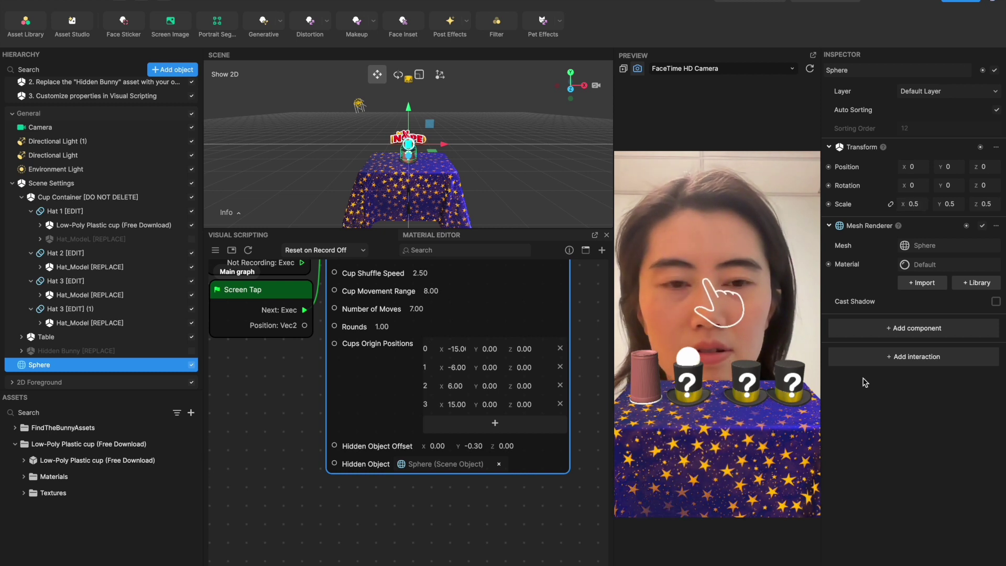
Run the preview, set Hidden Object Offset Y to -6, and lift the cup to check the sphere
{"action": "left_click", "coordinate": [722, 310]}
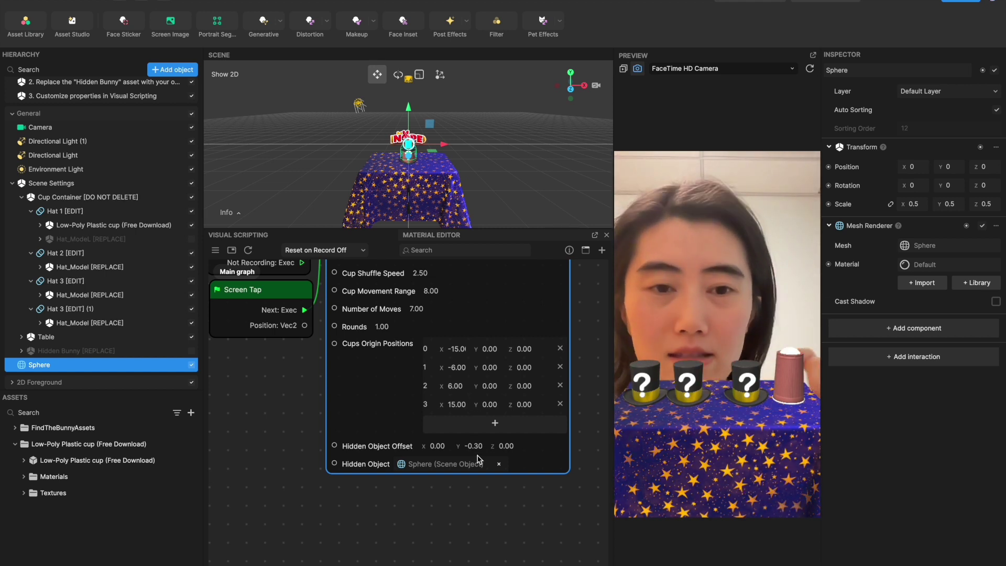
{"action": "scroll", "coordinate": [349, 449], "scroll_direction": "up", "scroll_amount": 3}
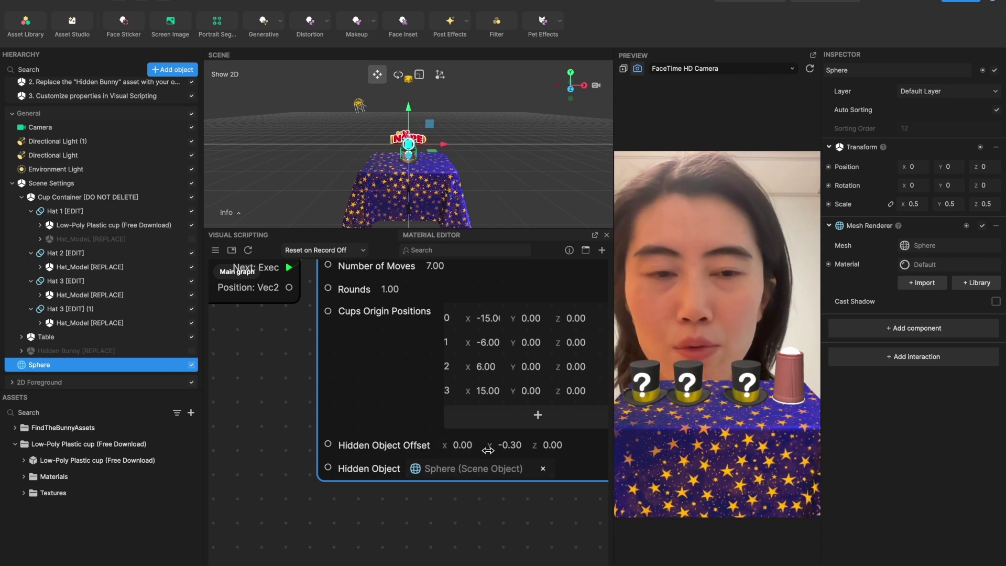
{"action": "left_click_drag", "start_coordinate": [490, 450], "coordinate": [457, 455]}
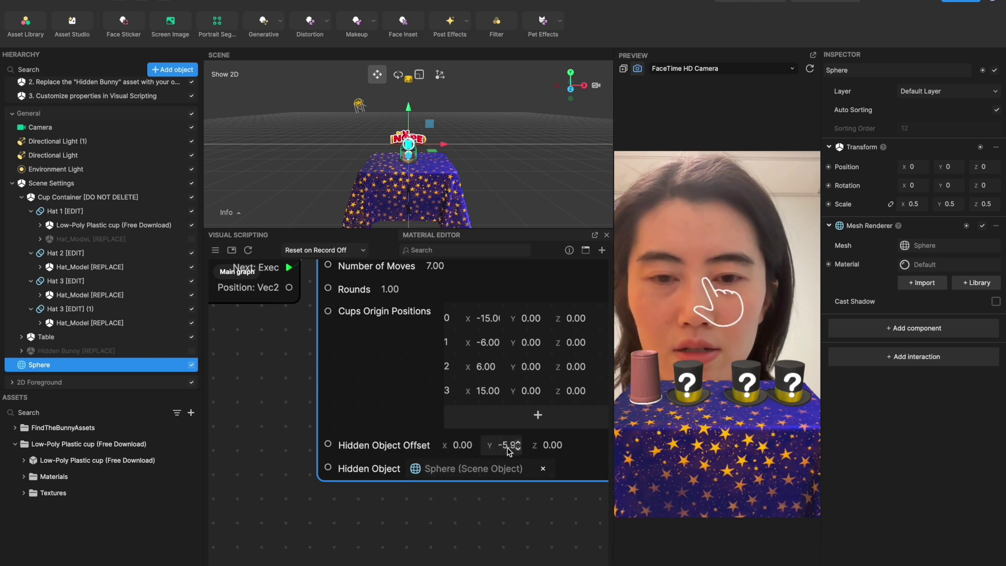
{"action": "key", "text": "BackSpace"}
{"action": "key", "text": "BackSpace"}
{"action": "key", "text": "BackSpace"}
{"action": "type", "text": "6"}
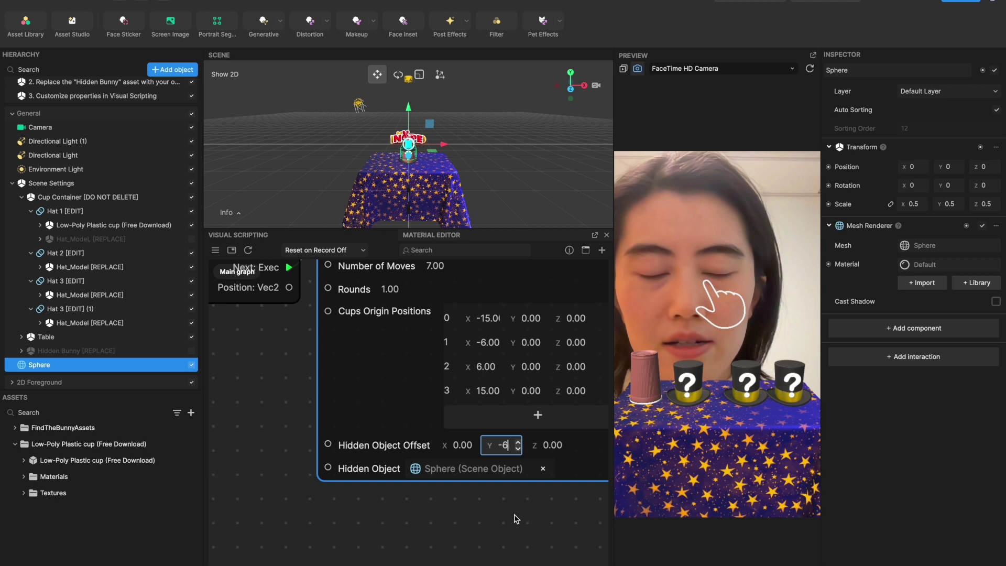
{"action": "key", "text": "Return"}
{"action": "left_click", "coordinate": [650, 385]}
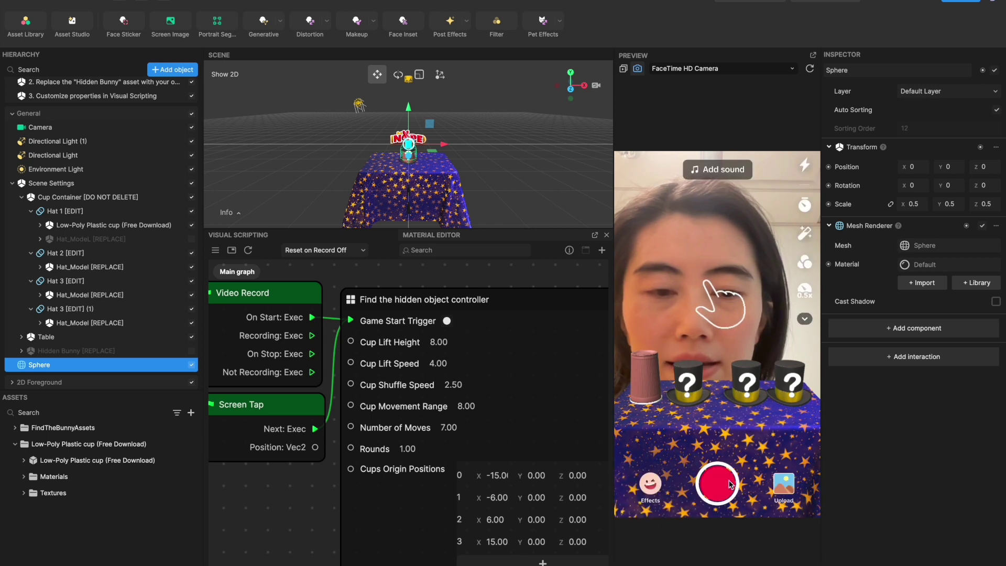
Make a quick test recording, then raise Cup Lift Height to 16, leaving Cup Lift Speed at 4
{"action": "left_click", "coordinate": [718, 483]}
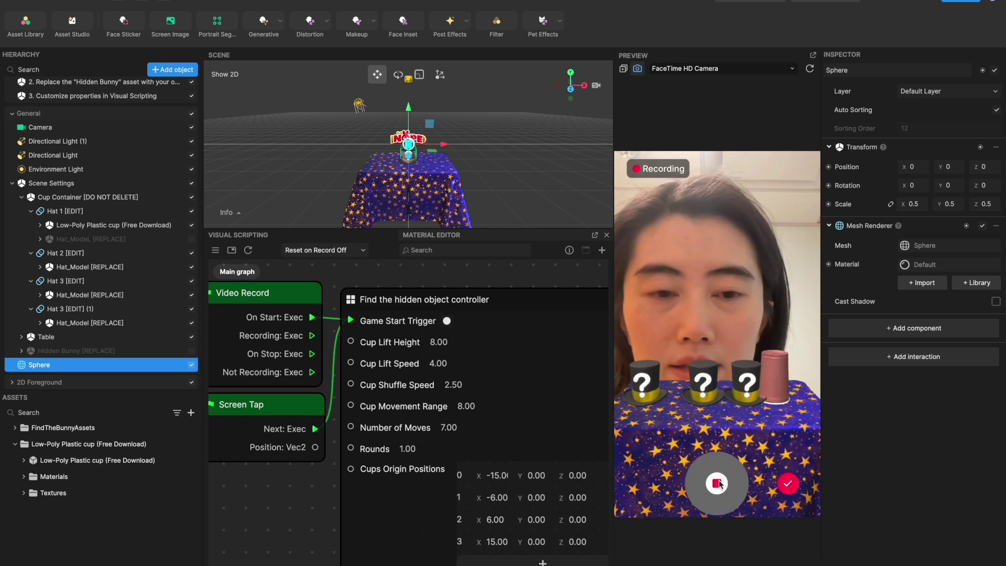
{"action": "left_click", "coordinate": [716, 483]}
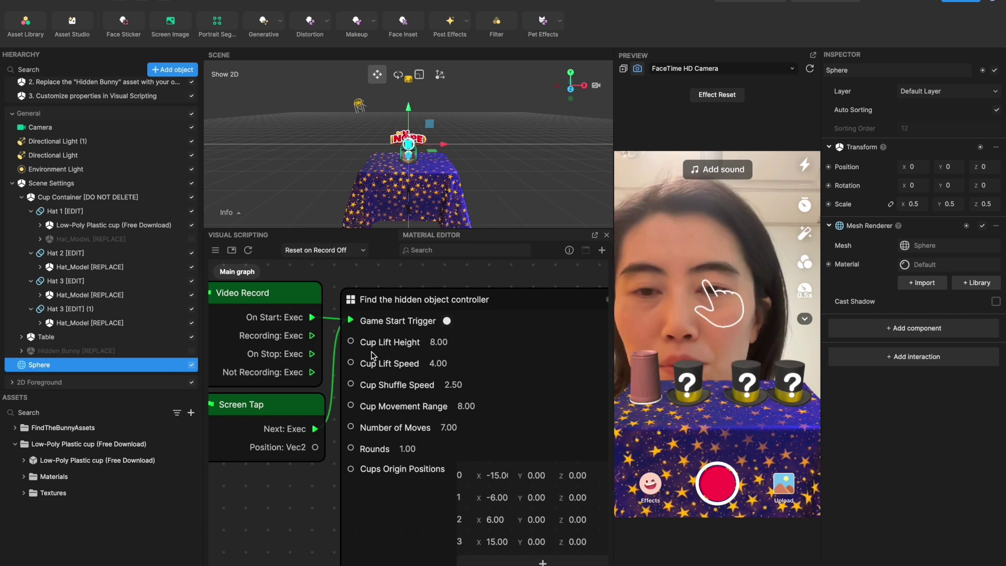
{"action": "left_click", "coordinate": [426, 346]}
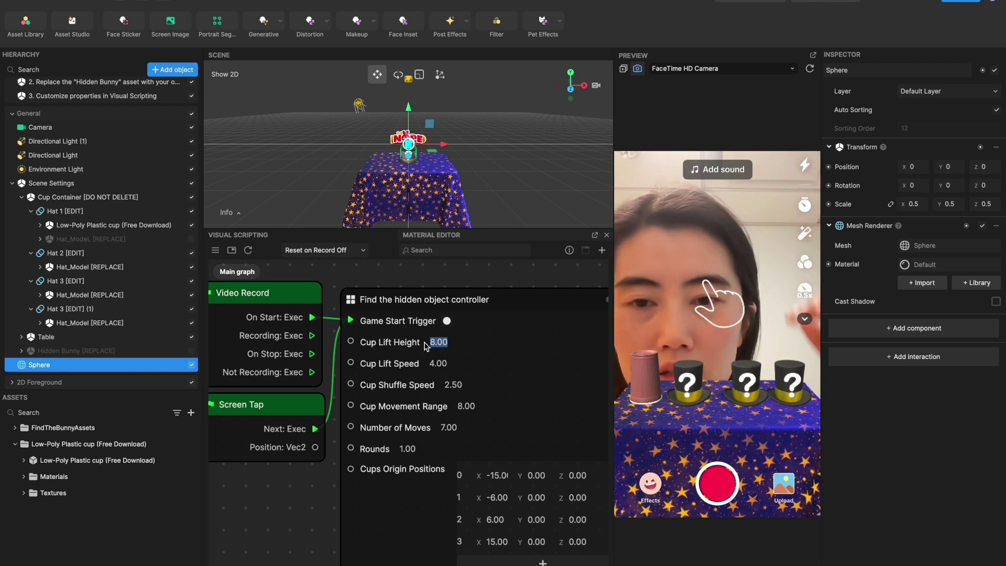
{"action": "type", "text": "6"}
{"action": "key", "text": "Return"}
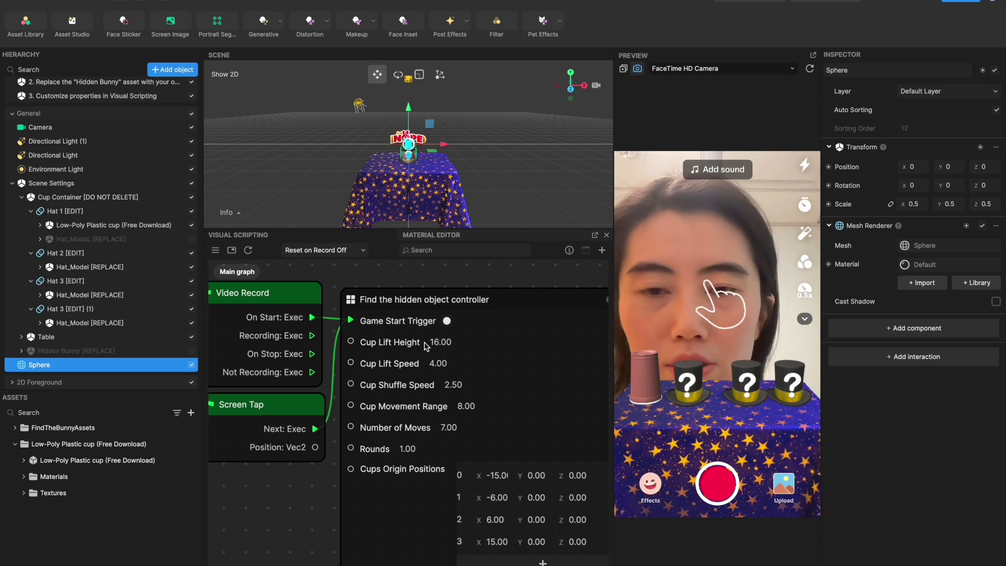
{"action": "double_click", "coordinate": [437, 363]}
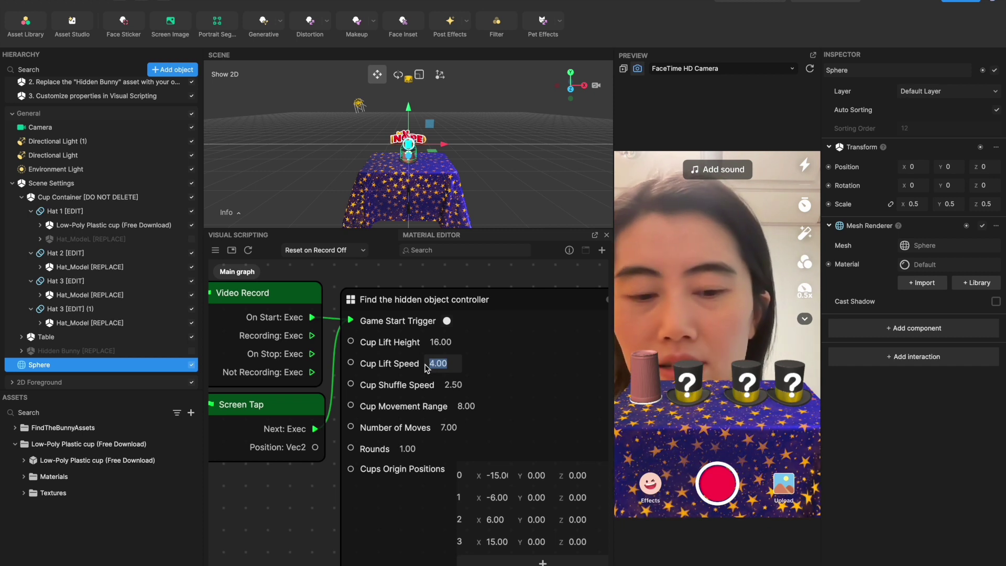
{"action": "key", "text": "Return"}
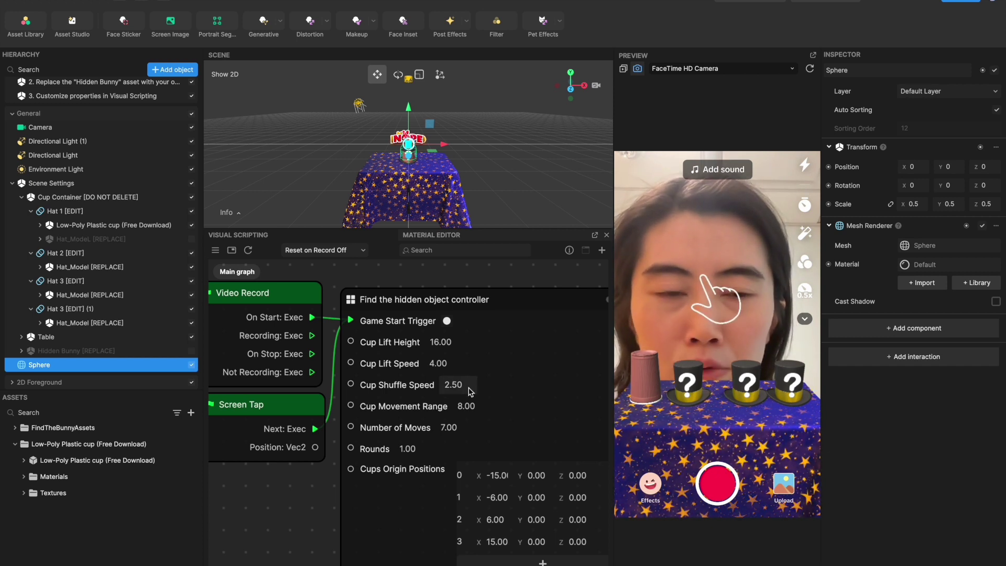
Try a Cup Shuffle Speed of 6 in a test round with a hat guess, then change it to 3
{"action": "left_click", "coordinate": [444, 387]}
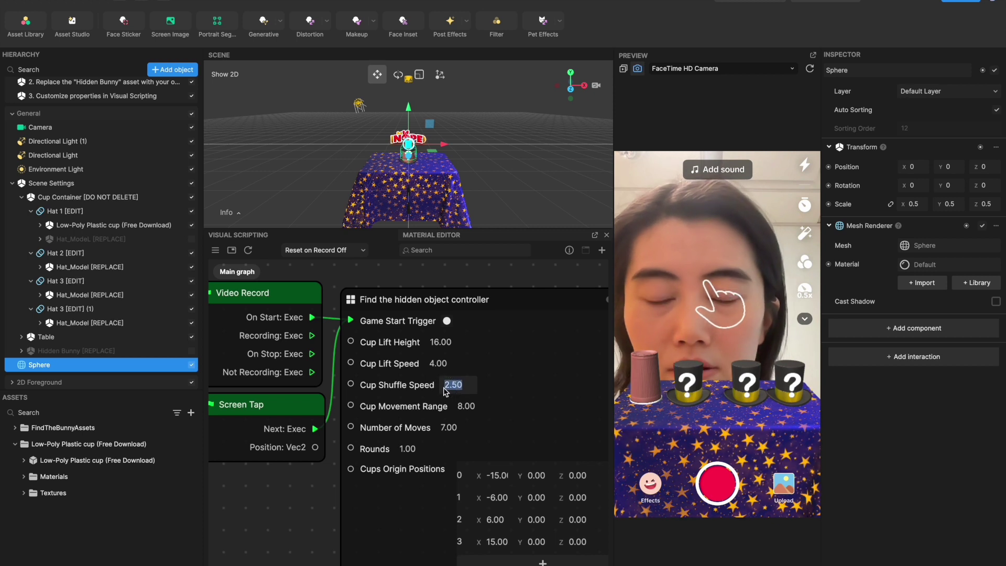
{"action": "type", "text": "6"}
{"action": "key", "text": "Return"}
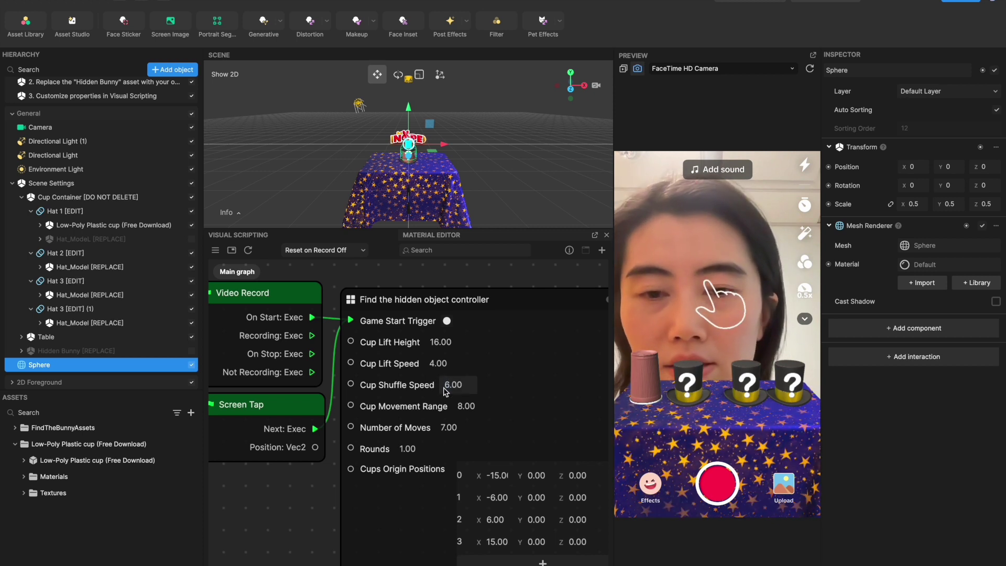
{"action": "left_click", "coordinate": [725, 324]}
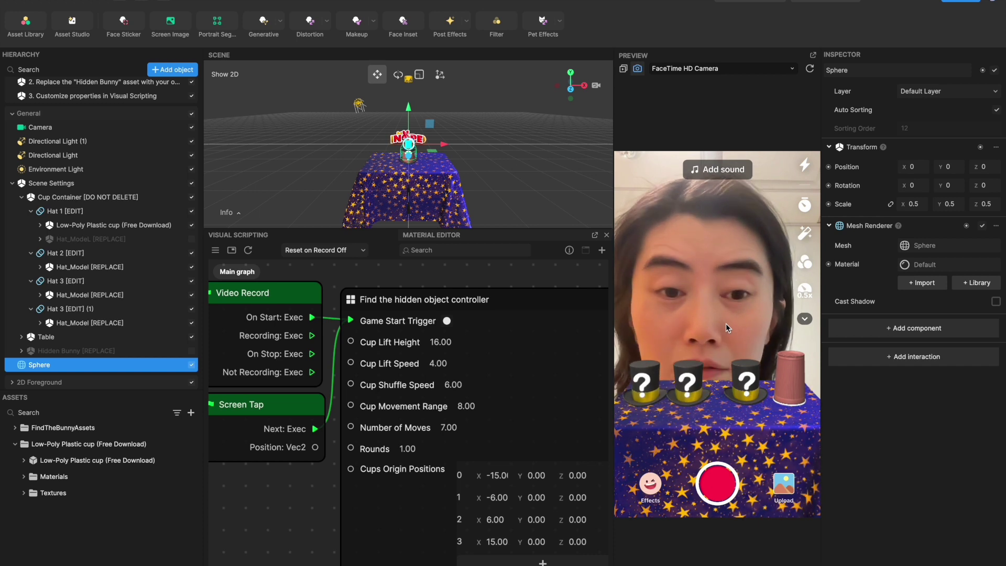
{"action": "left_click", "coordinate": [700, 389]}
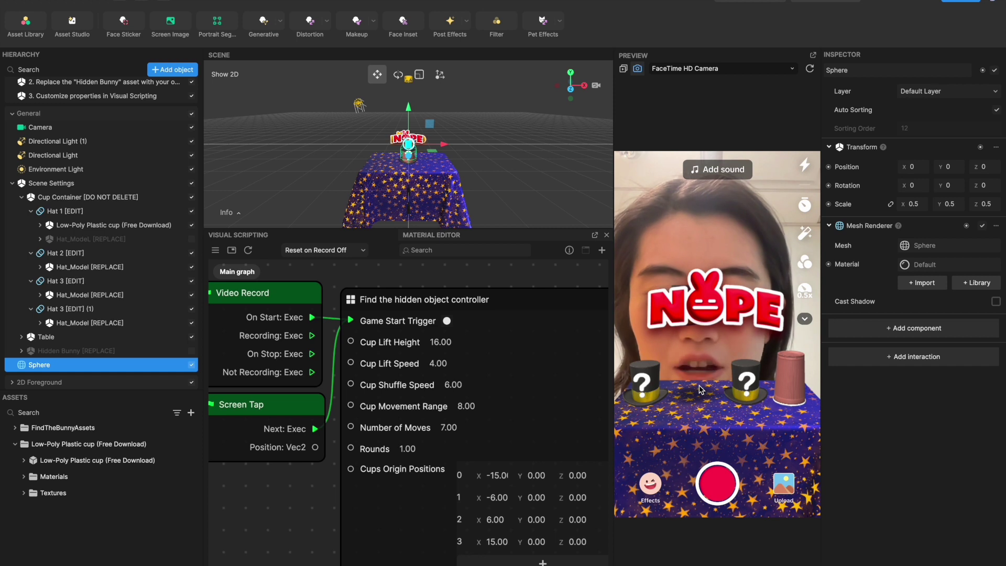
{"action": "left_click", "coordinate": [448, 385]}
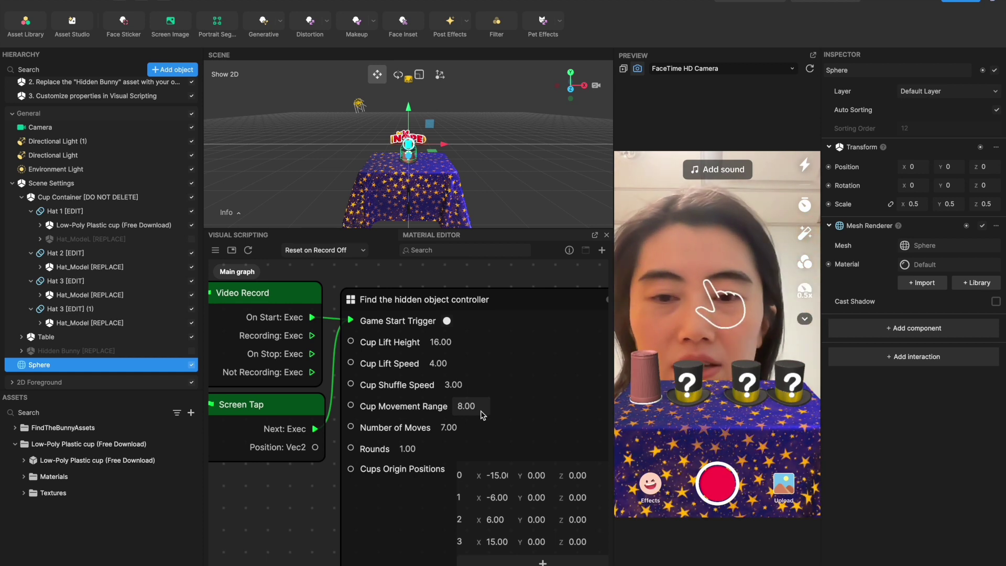
{"action": "left_click_drag", "start_coordinate": [482, 415], "coordinate": [455, 411]}
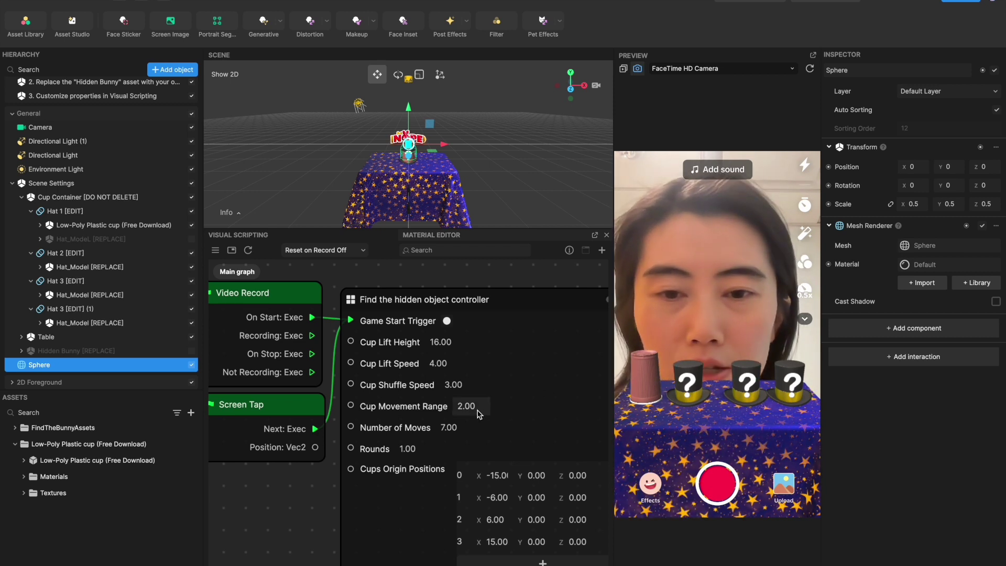
{"action": "left_click_drag", "start_coordinate": [479, 414], "coordinate": [456, 414]}
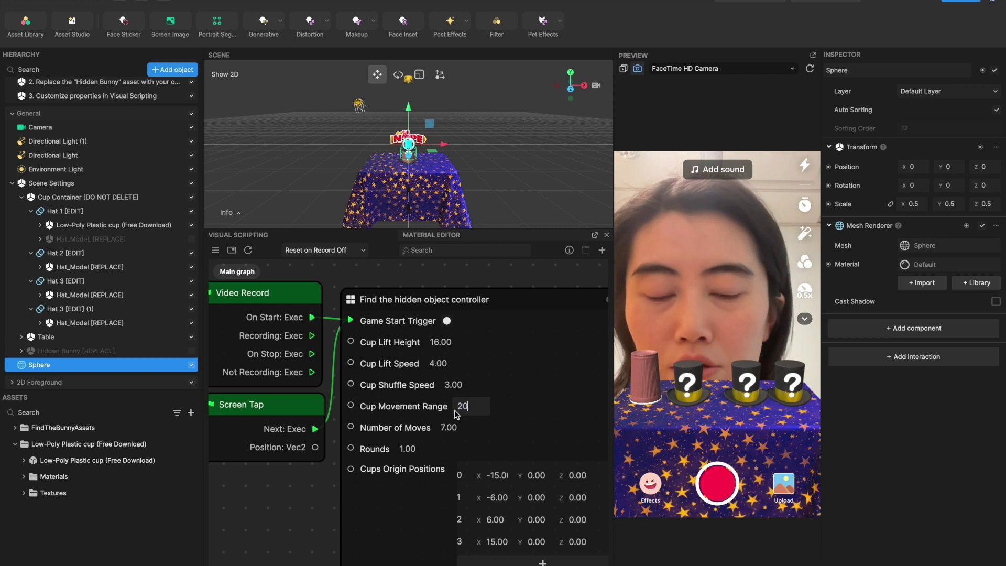
{"action": "key", "text": "Return"}
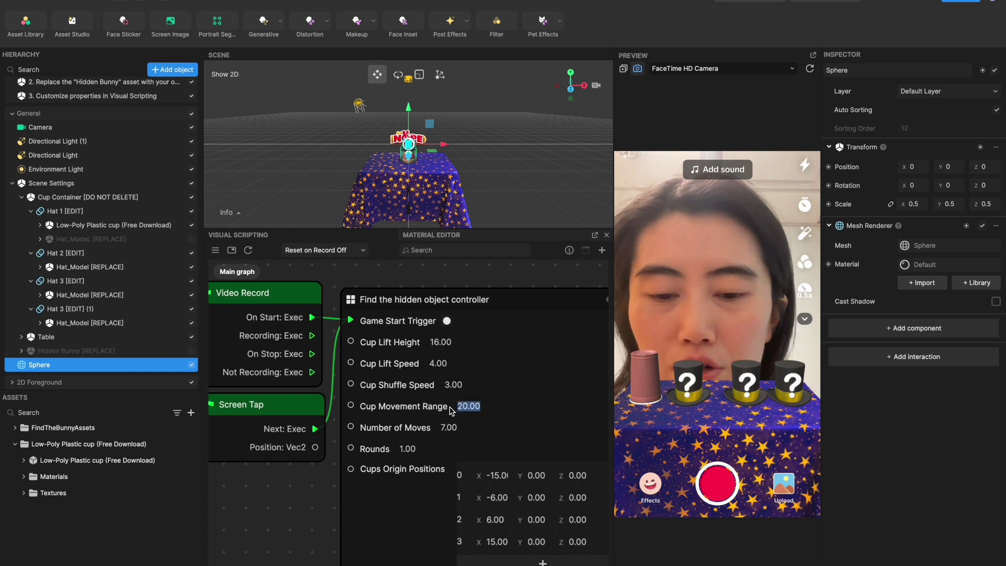
{"action": "type", "text": "8"}
{"action": "left_click_drag", "start_coordinate": [293, 511], "coordinate": [256, 479]}
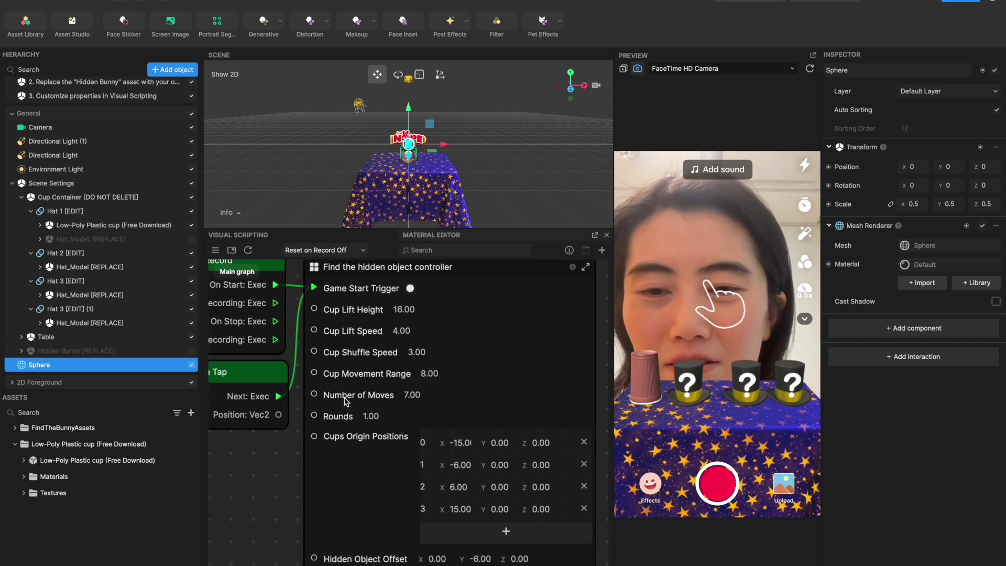
Change the controller's Number of Moves from 7 to 10
{"action": "left_click", "coordinate": [427, 401]}
{"action": "type", "text": "1"}
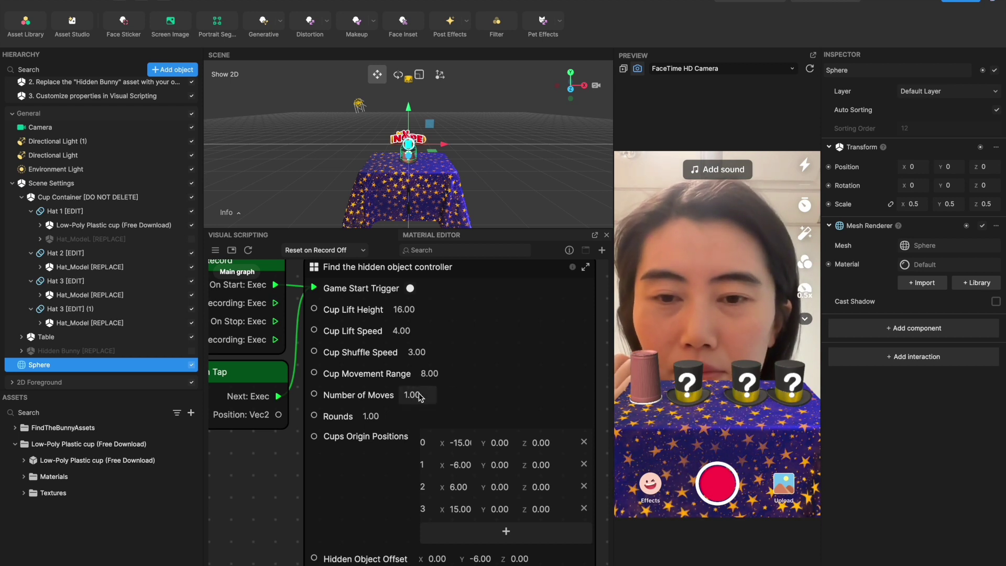
{"action": "type", "text": "10"}
{"action": "left_click", "coordinate": [686, 364]}
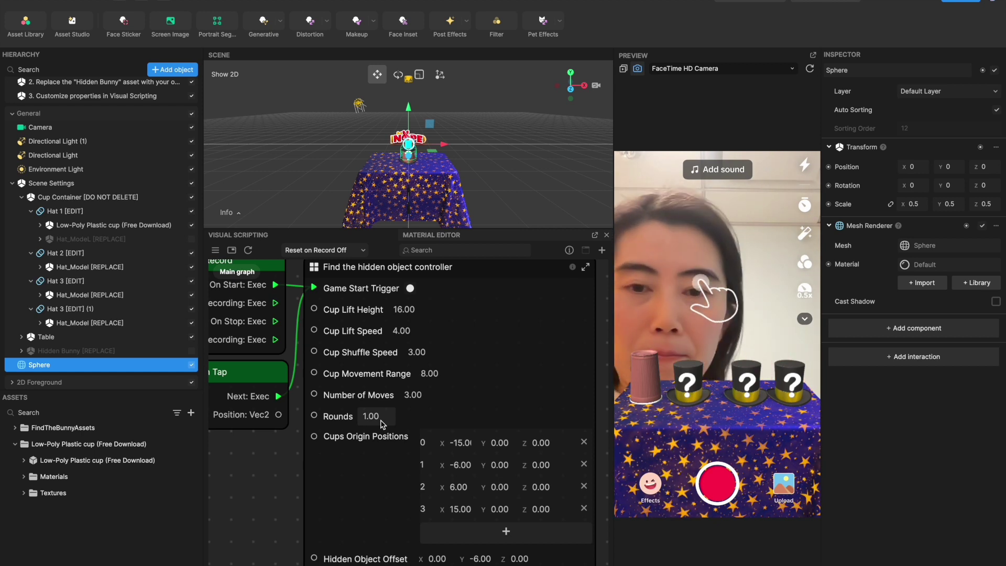
Set the controller's Rounds value to 3
{"action": "double_click", "coordinate": [370, 417]}
{"action": "type", "text": "3"}
{"action": "key", "text": "Return"}
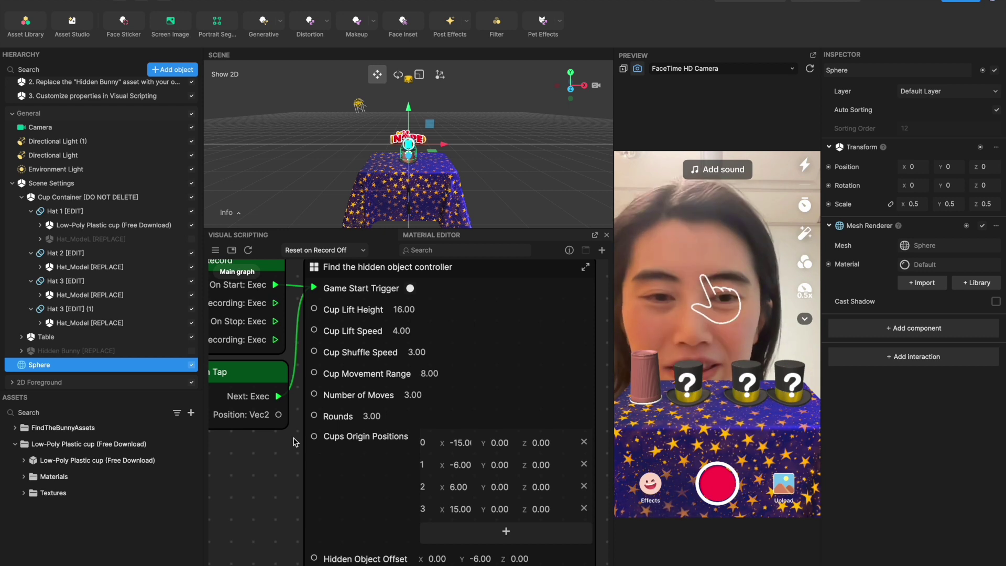
Play a test game in the Preview, lifting hats until the sphere is found
{"action": "left_click", "coordinate": [725, 365]}
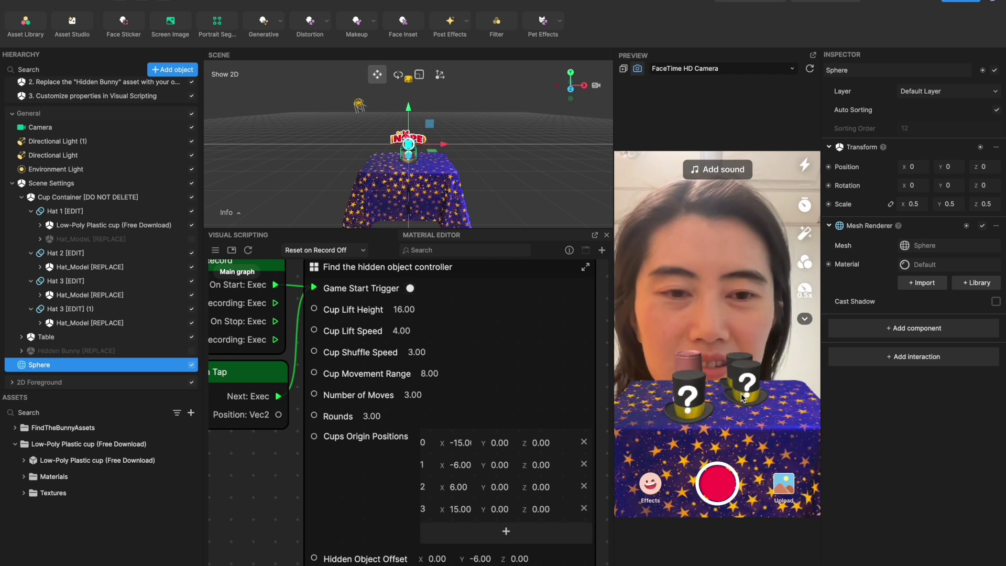
{"action": "left_click", "coordinate": [646, 391]}
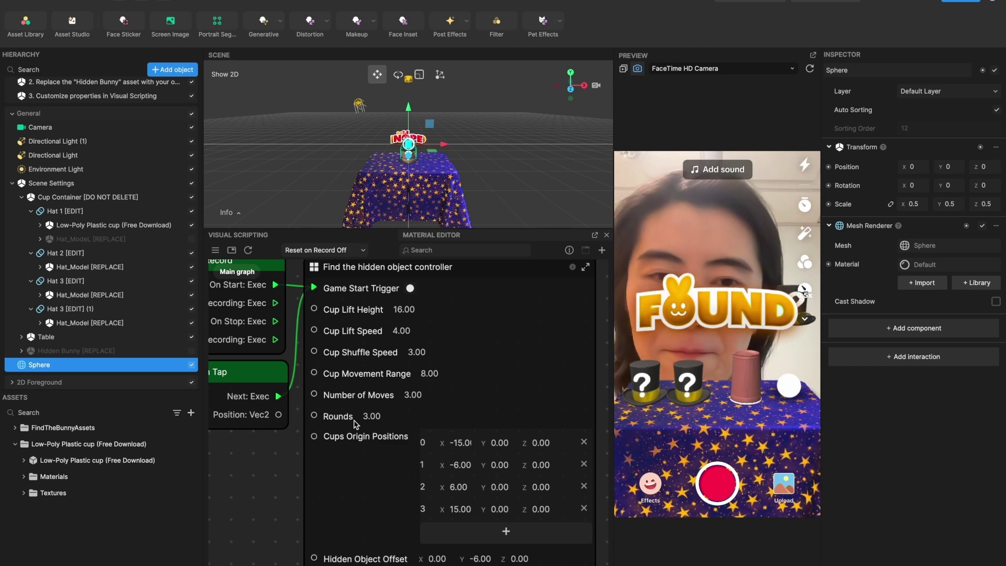
{"action": "scroll", "coordinate": [321, 521], "scroll_direction": "down", "scroll_amount": 2}
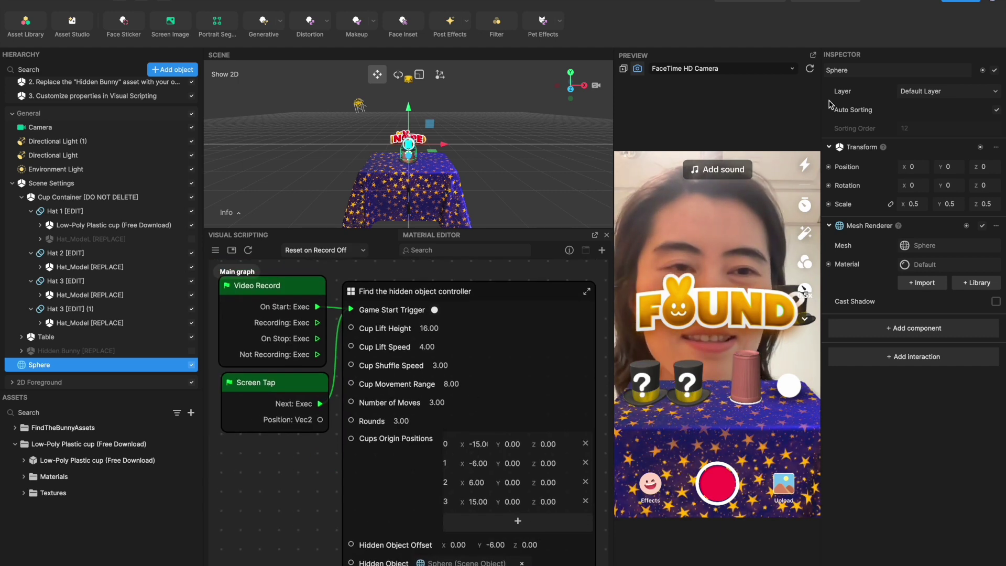